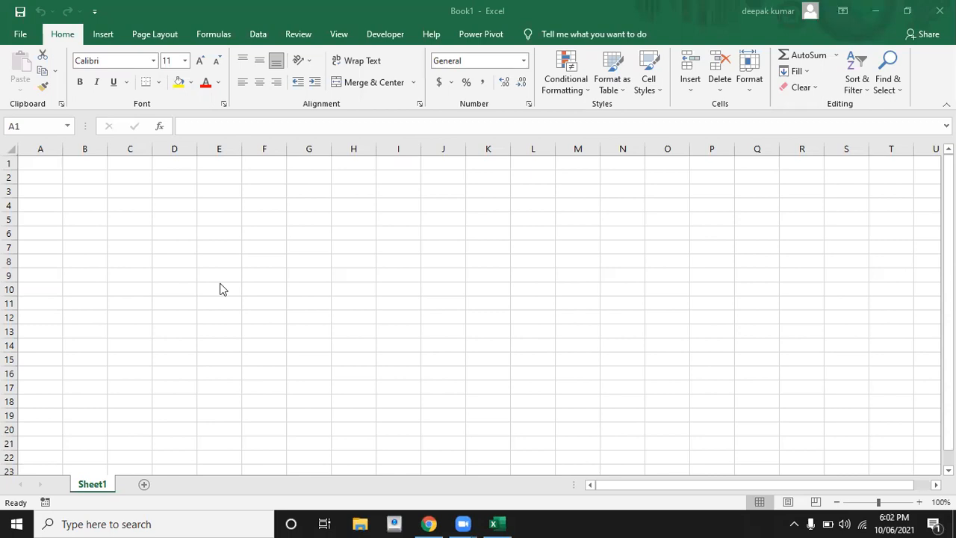
Enter jan in A1, sun in B1 and sunday in C1.
{"action": "left_click", "coordinate": [106, 222]}
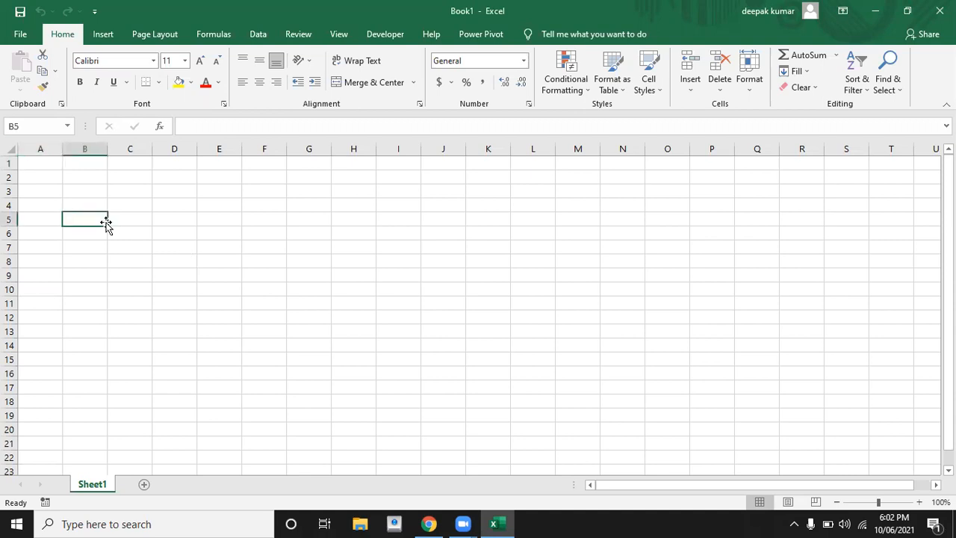
{"action": "left_click", "coordinate": [74, 195]}
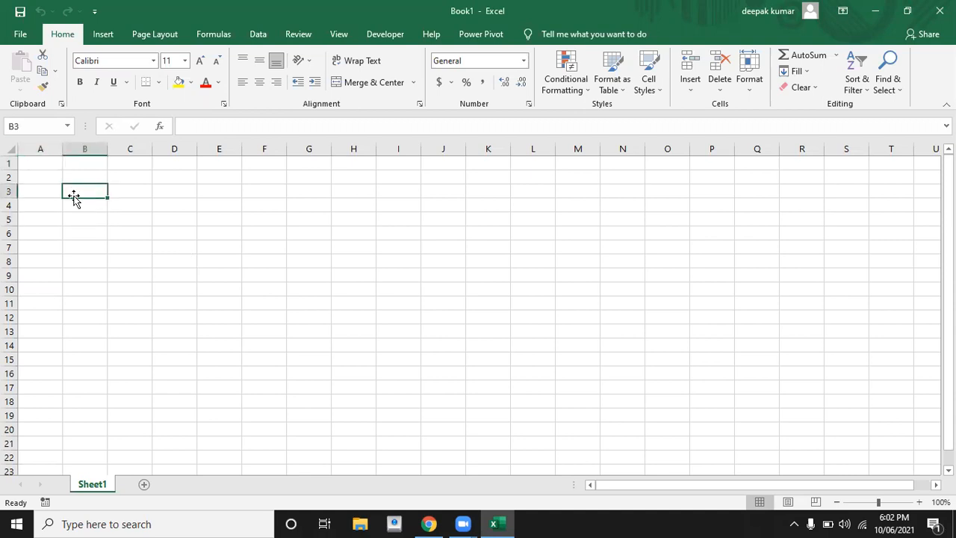
{"action": "left_click", "coordinate": [51, 166]}
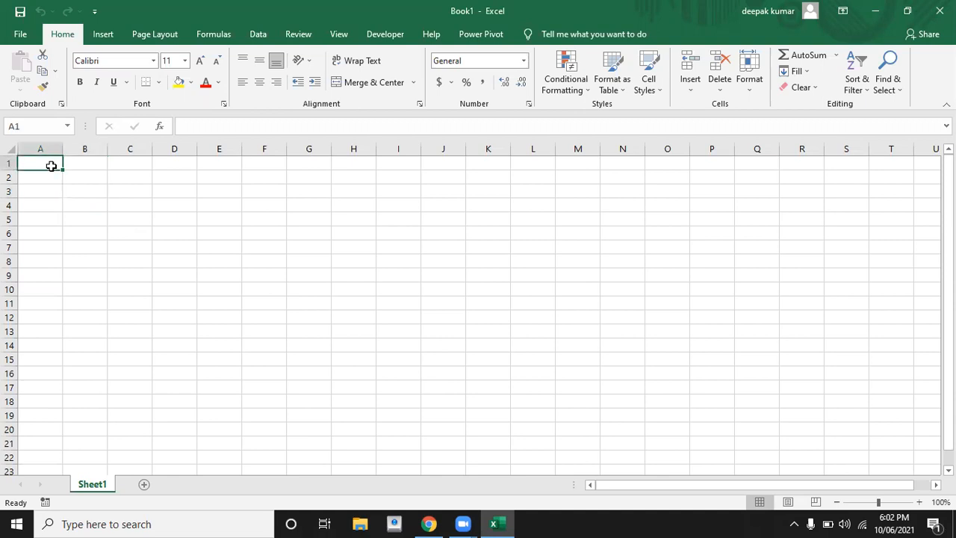
{"action": "type", "text": "jan"}
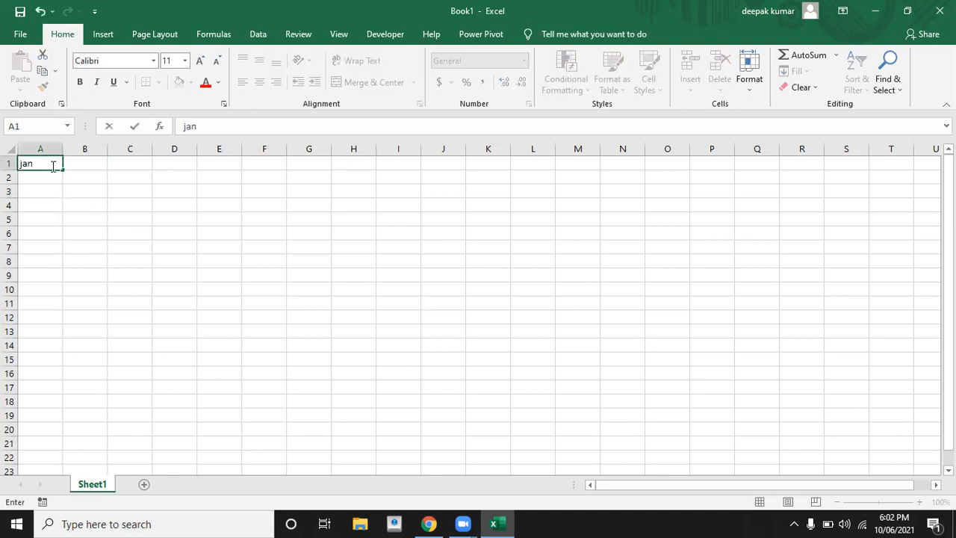
{"action": "key", "text": "Tab"}
{"action": "type", "text": "sun"}
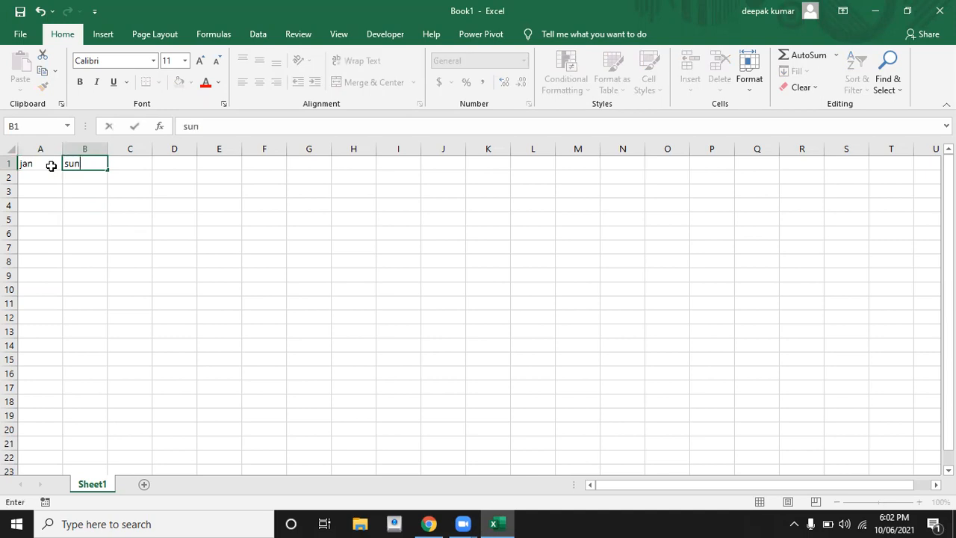
{"action": "key", "text": "Tab"}
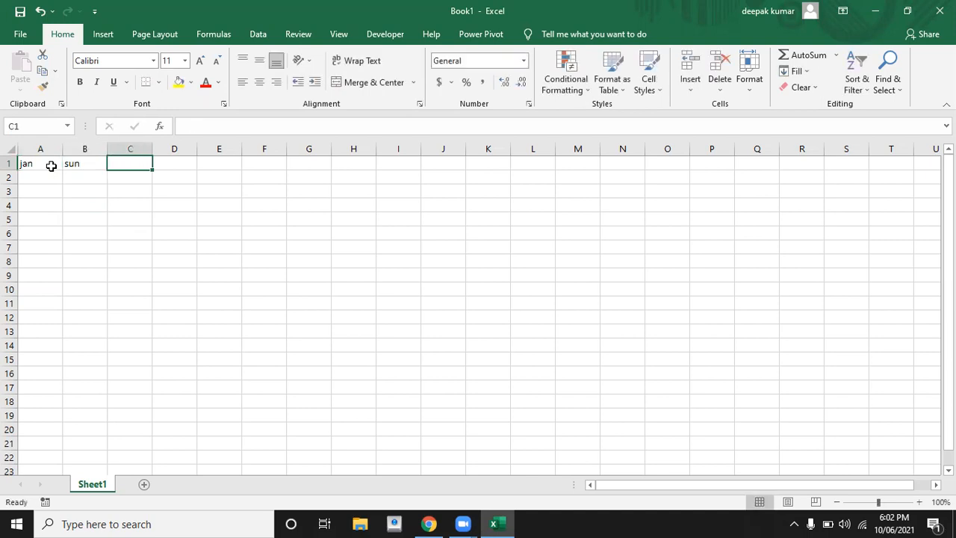
{"action": "type", "text": "sunday"}
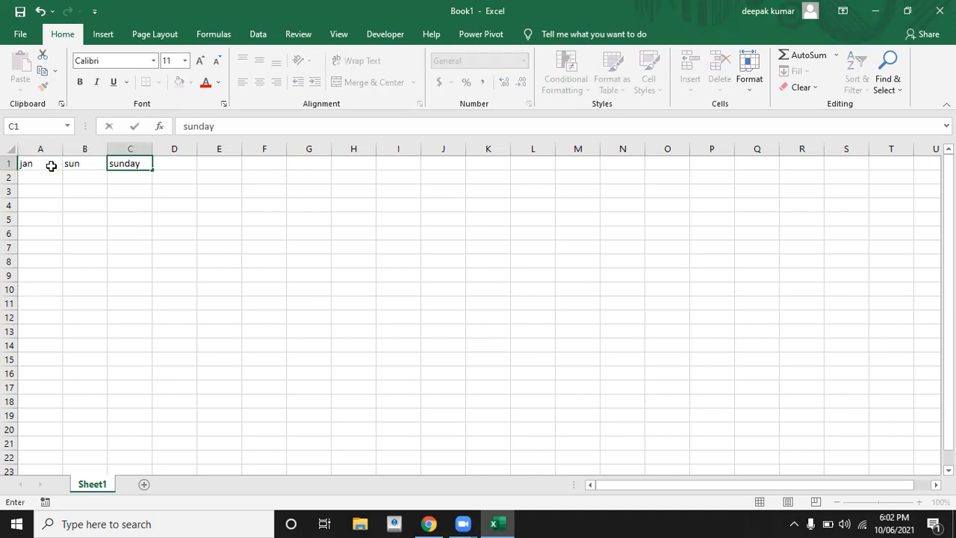
{"action": "key", "text": "Return"}
Select A1:C1 as the starting values for the series.
{"action": "key", "text": "Left"}
{"action": "left_click", "coordinate": [50, 166]}
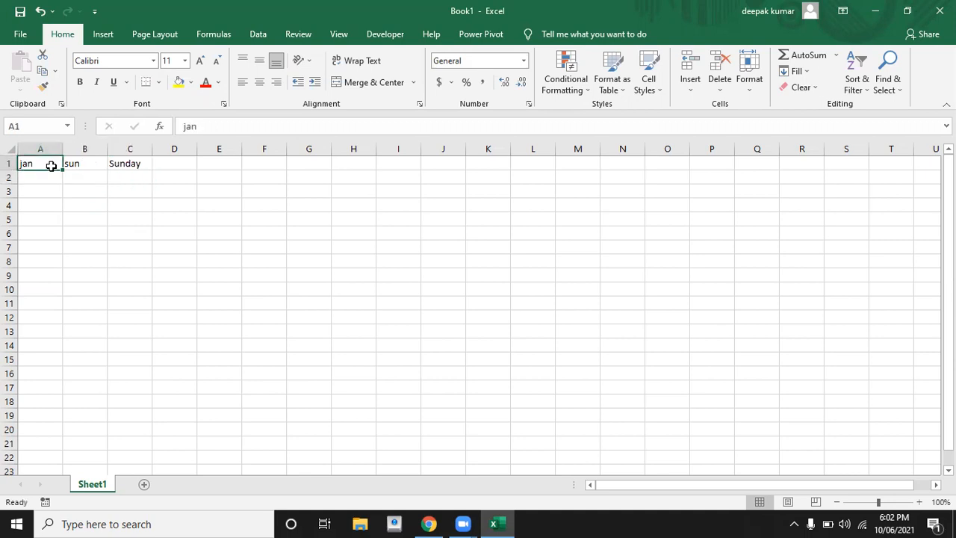
{"action": "key", "text": "shift+Right"}
{"action": "key", "text": "shift+Right"}
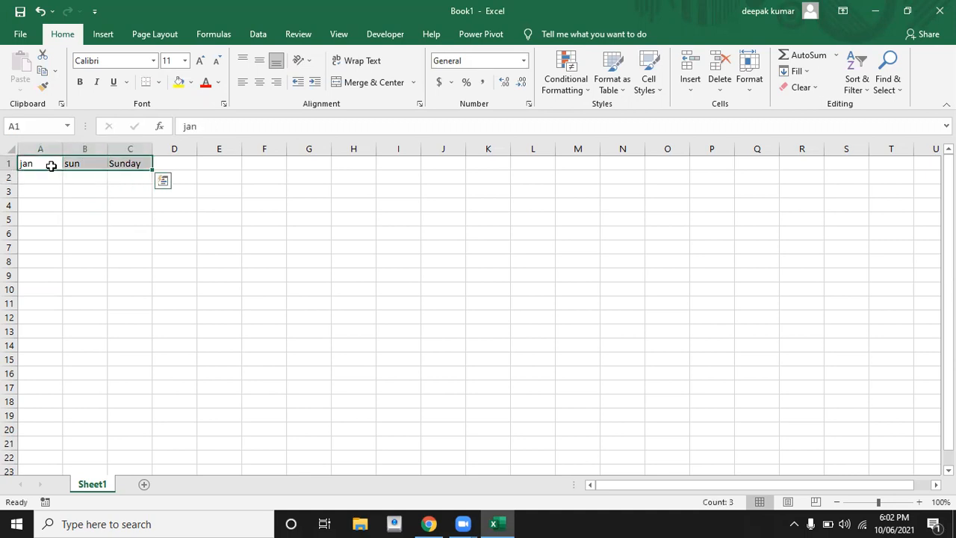
Autofill jan, sun and Sunday down to row 15, then select the entire sheet.
{"action": "left_click_drag", "start_coordinate": [154, 163], "coordinate": [164, 363]}
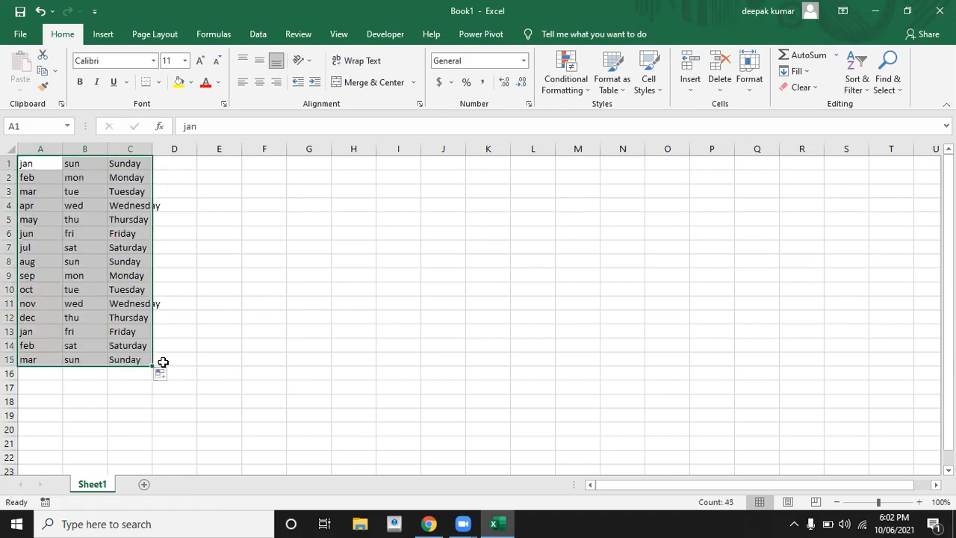
{"action": "left_click", "coordinate": [193, 274]}
{"action": "left_click", "coordinate": [105, 208]}
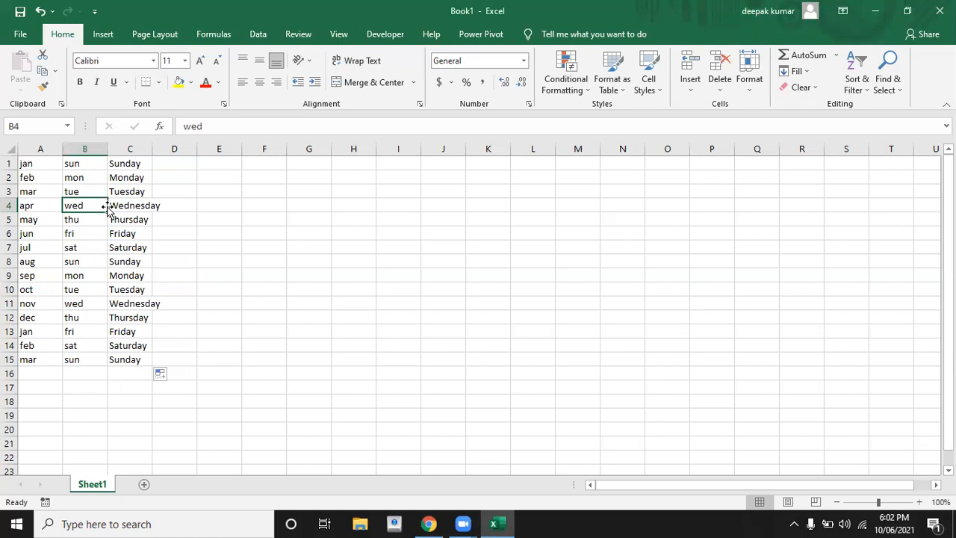
{"action": "left_click", "coordinate": [238, 246]}
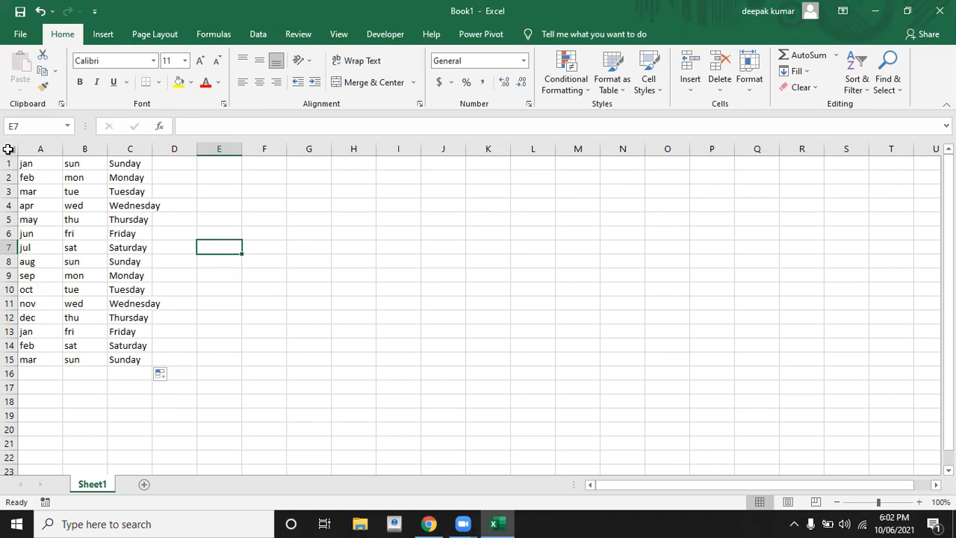
{"action": "left_click", "coordinate": [9, 151]}
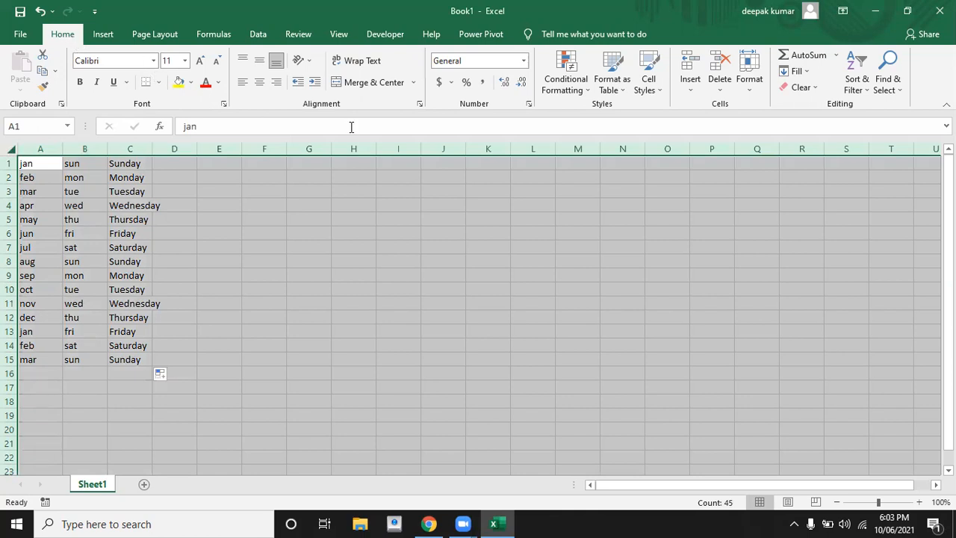
Clear the Locked option in Format Cells Protection for all cells.
{"action": "left_click", "coordinate": [528, 109]}
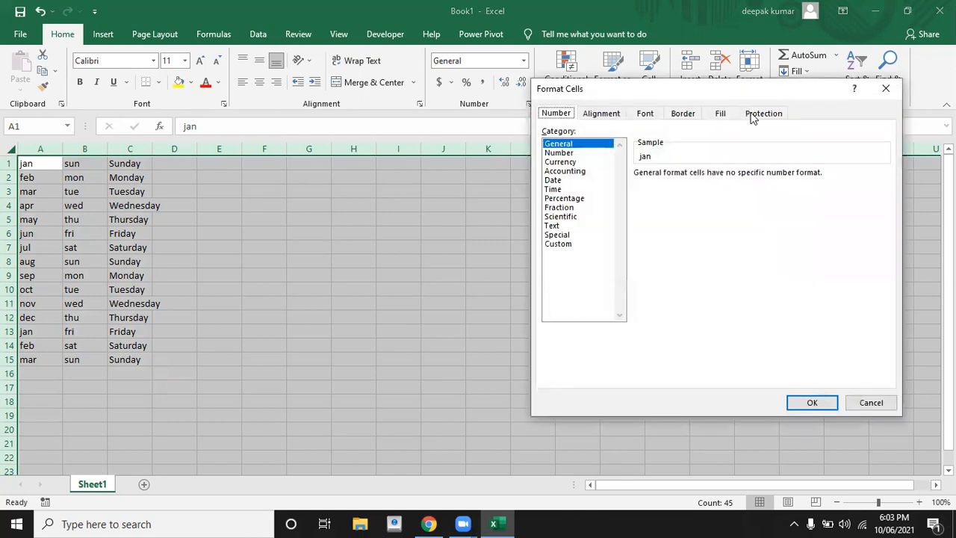
{"action": "left_click", "coordinate": [760, 113]}
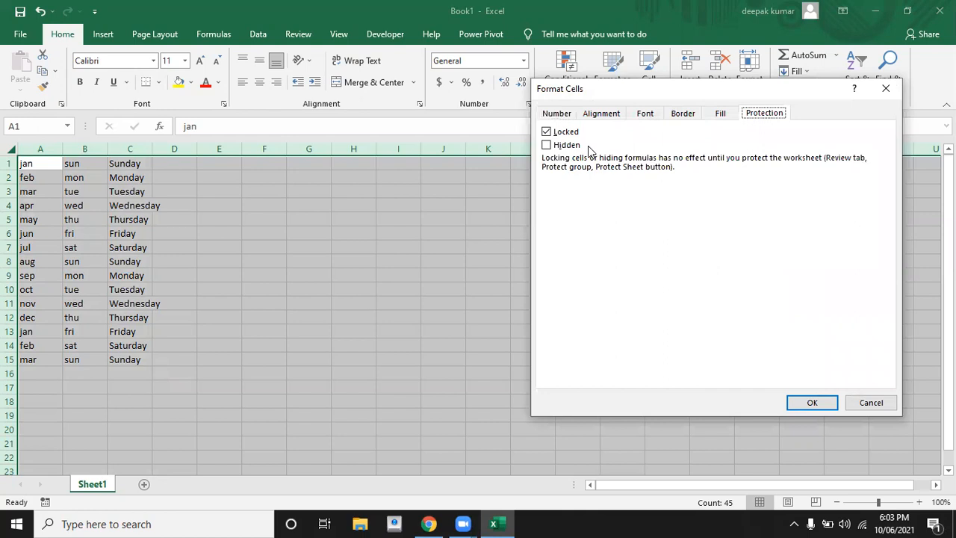
{"action": "left_click", "coordinate": [548, 133]}
{"action": "left_click", "coordinate": [809, 404]}
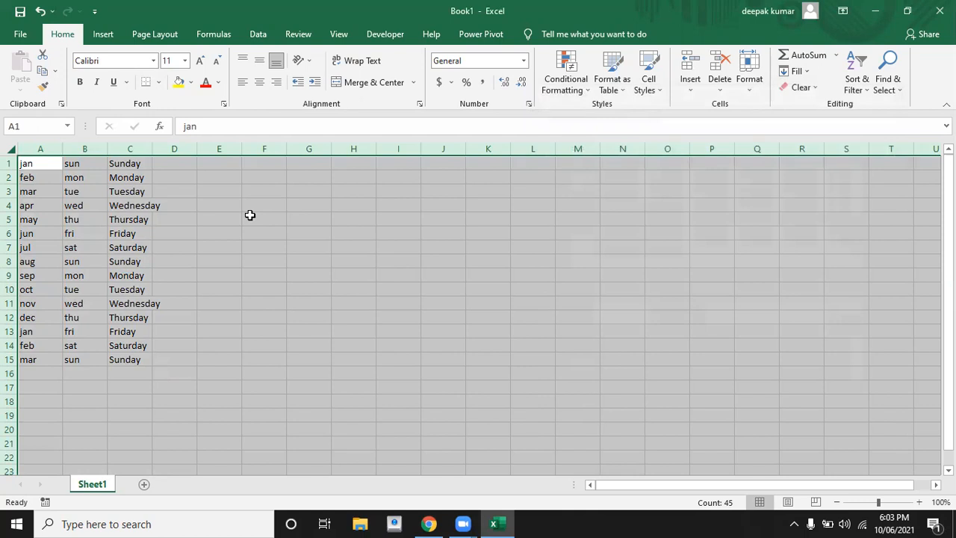
Select A1:C15 and set those cells back to Locked in Format Cells.
{"action": "left_click", "coordinate": [44, 164]}
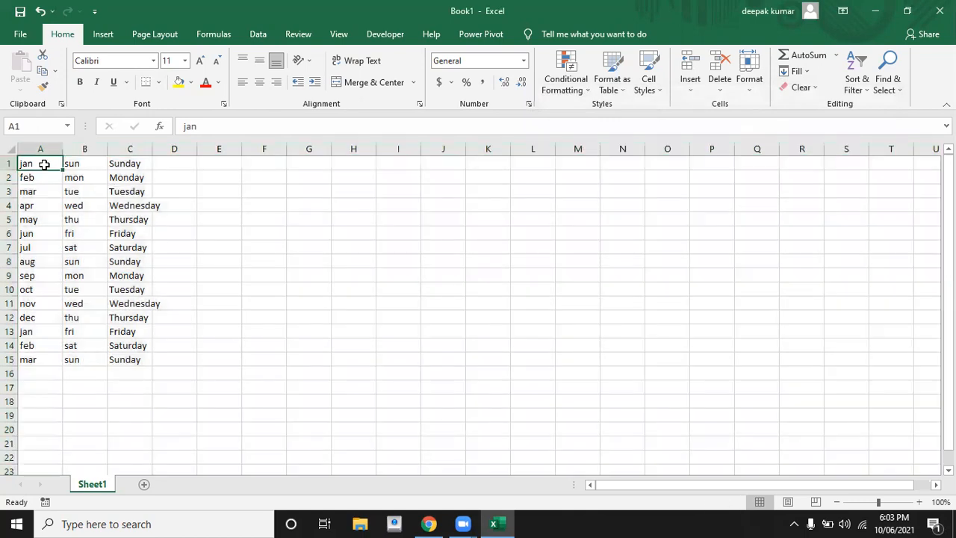
{"action": "key", "text": "shift+Right"}
{"action": "key", "text": "shift+Right"}
{"action": "key", "text": "shift+Down"}
{"action": "key", "text": "shift+Down"}
{"action": "key", "text": "shift+Down"}
{"action": "key", "text": "shift+Down"}
{"action": "key", "text": "shift+Down"}
{"action": "key", "text": "shift+Down"}
{"action": "key", "text": "shift+Down"}
{"action": "key", "text": "shift+Down"}
{"action": "key", "text": "shift+Down"}
{"action": "key", "text": "shift+Down"}
{"action": "key", "text": "shift+Down"}
{"action": "key", "text": "shift+Down"}
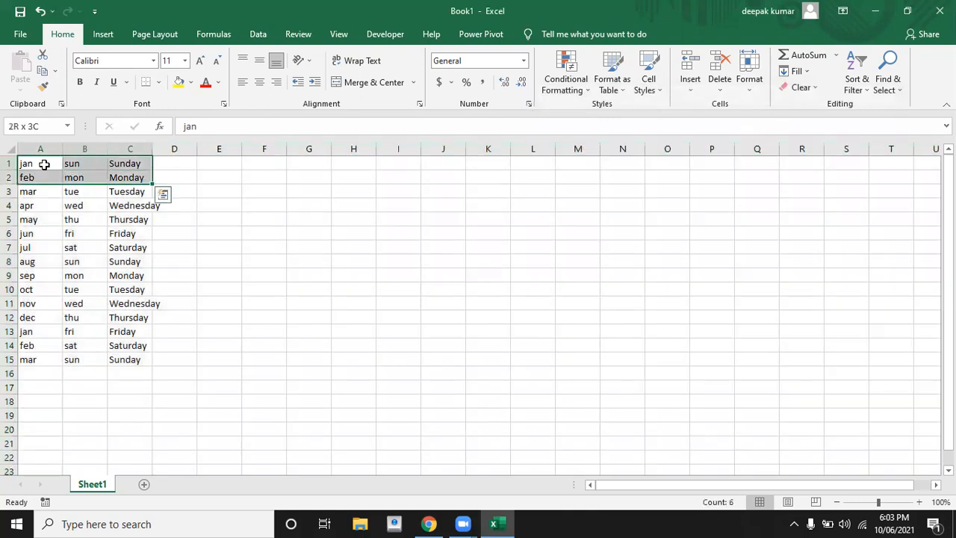
{"action": "key", "text": "shift+Down"}
{"action": "key", "text": "shift+Down"}
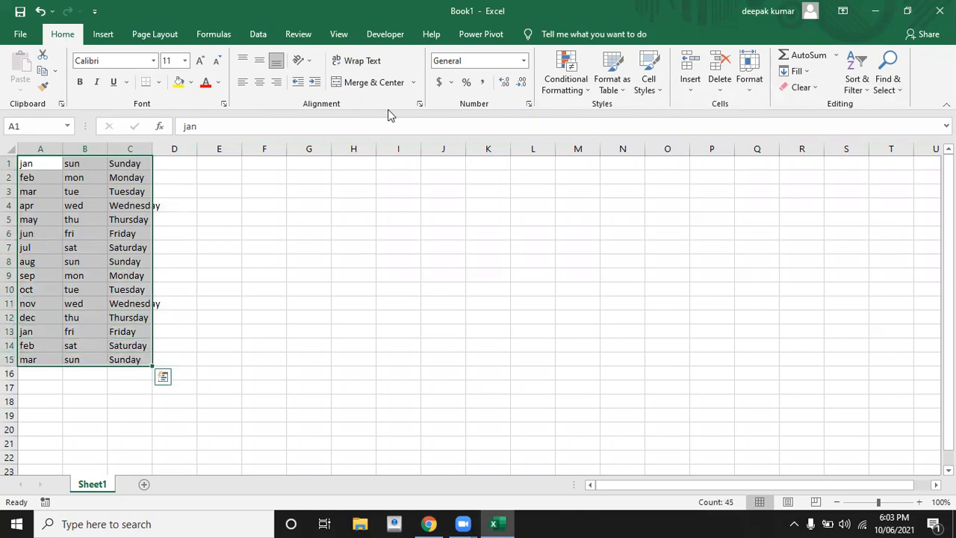
{"action": "left_click", "coordinate": [528, 107]}
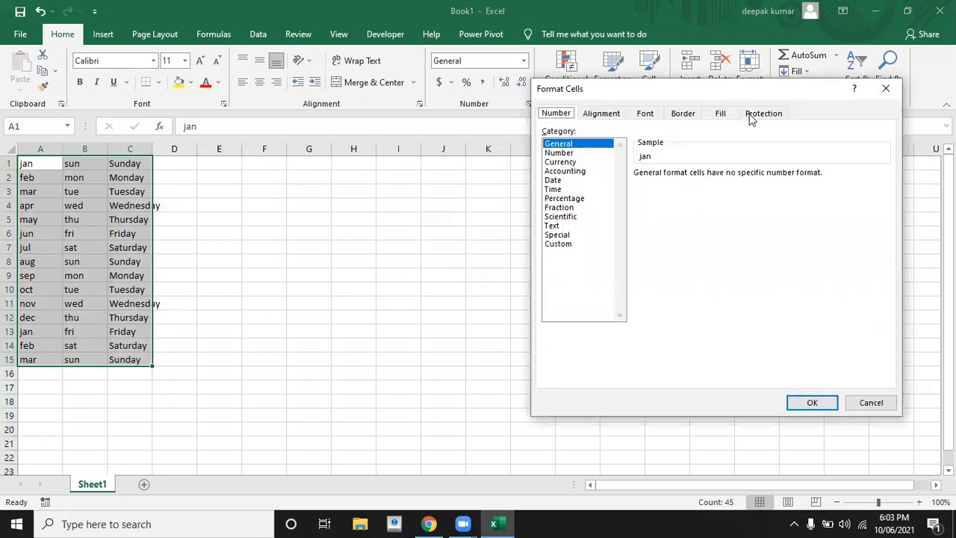
{"action": "left_click", "coordinate": [756, 117]}
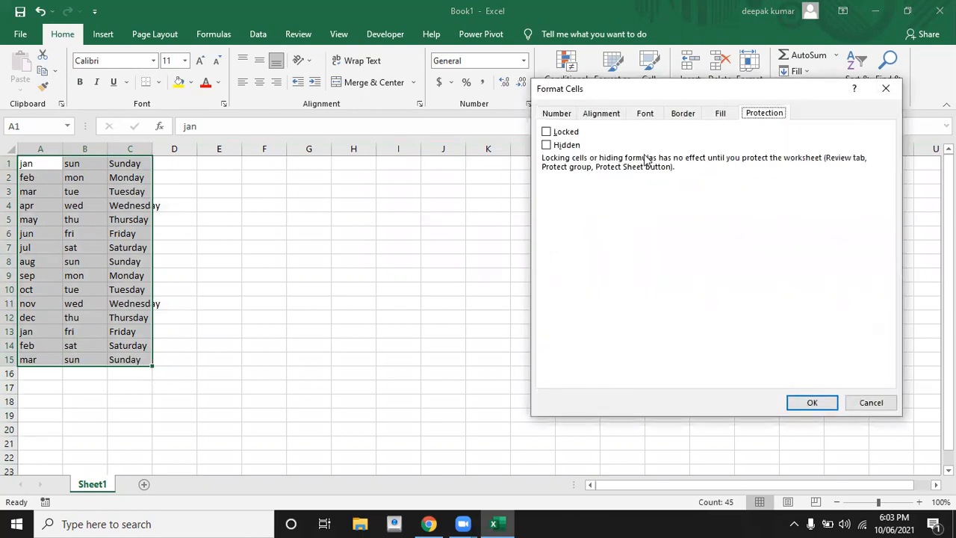
{"action": "left_click", "coordinate": [547, 133]}
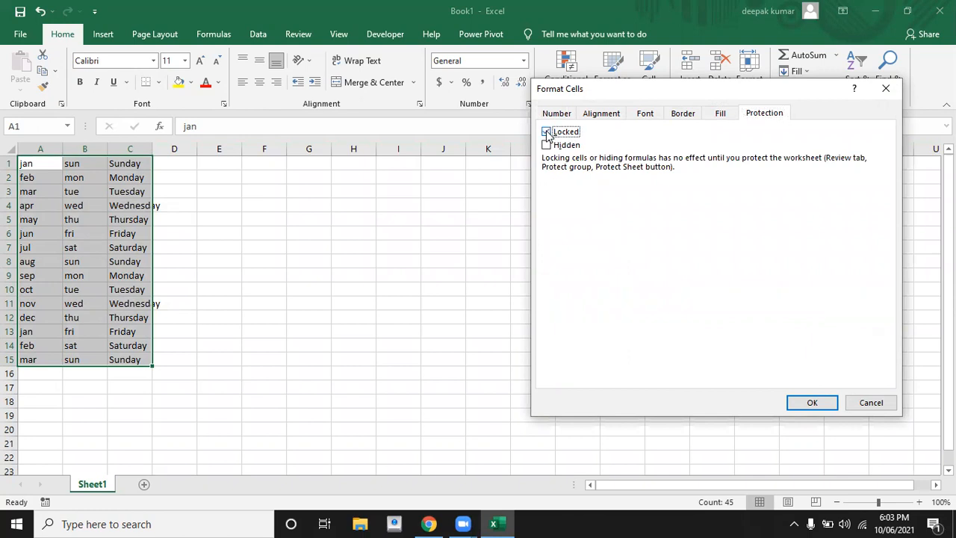
{"action": "left_click", "coordinate": [800, 402]}
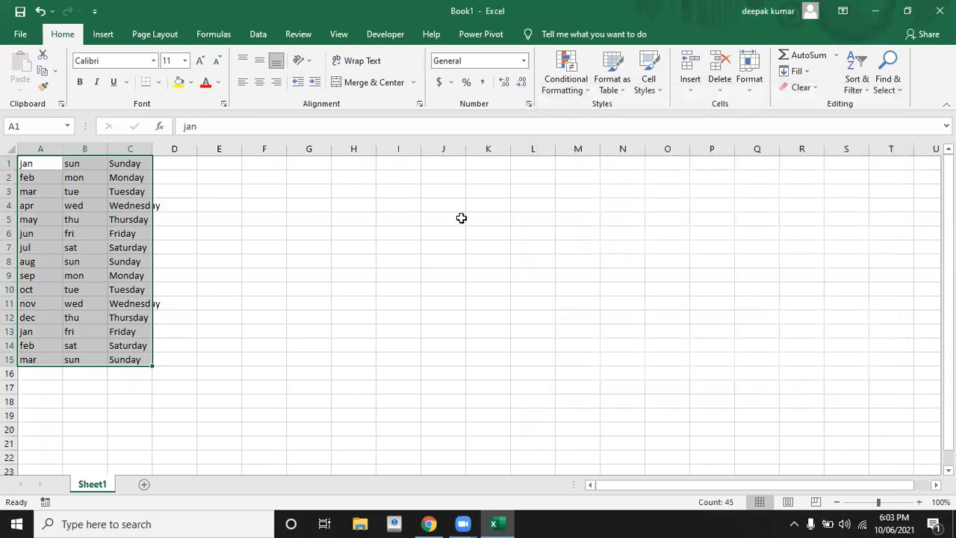
Protect Sheet1 from the Review tab with a confirmed password.
{"action": "left_click", "coordinate": [299, 37]}
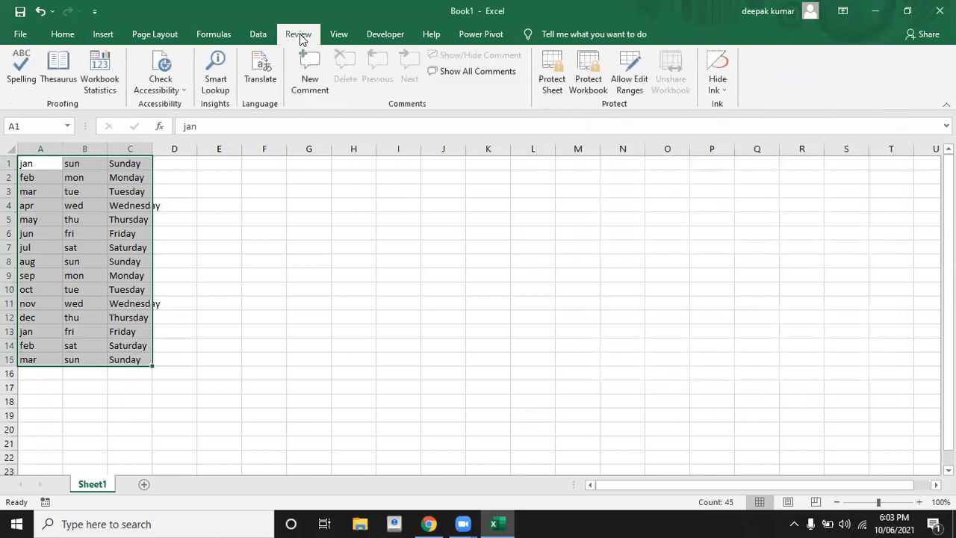
{"action": "left_click", "coordinate": [554, 92]}
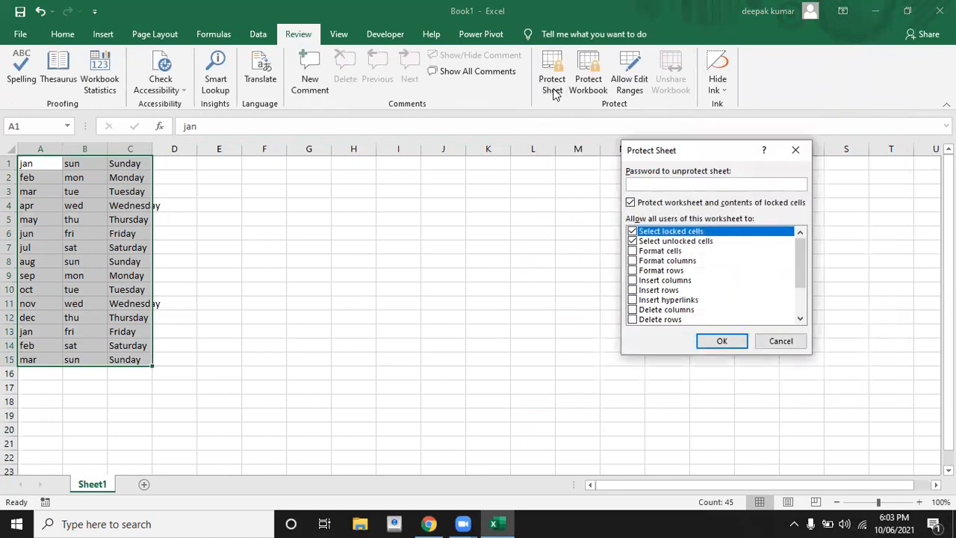
{"action": "type", "text": "123"}
{"action": "key", "text": "Return"}
{"action": "type", "text": "123"}
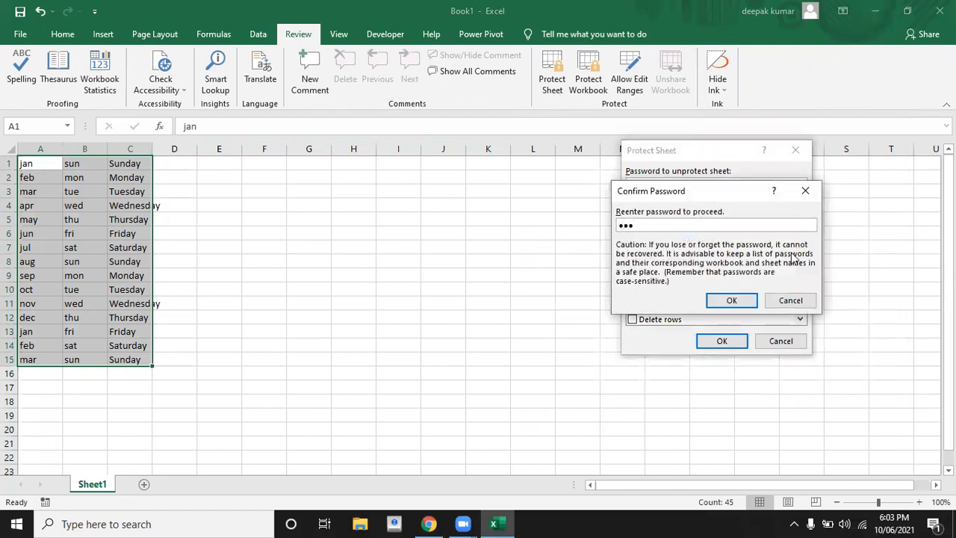
{"action": "left_click", "coordinate": [728, 300]}
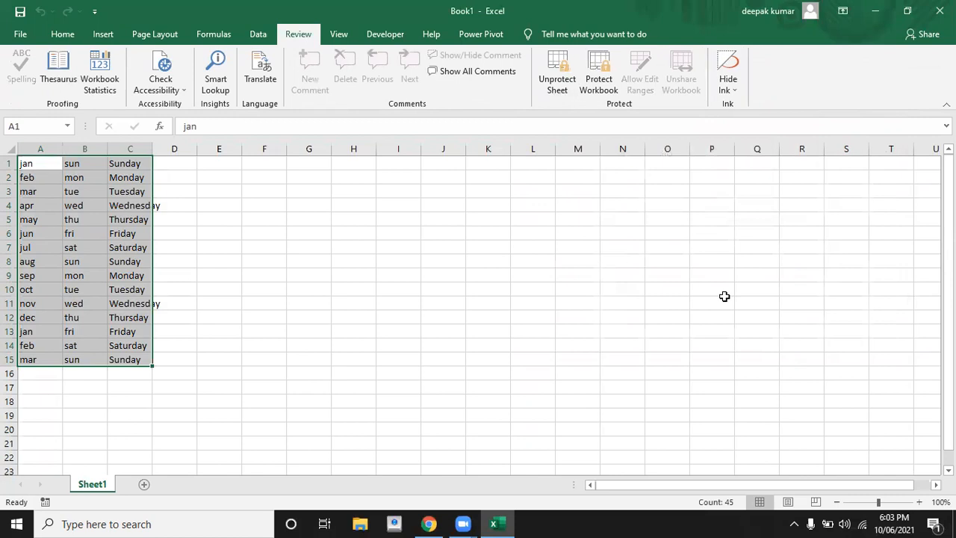
{"action": "left_click", "coordinate": [345, 231]}
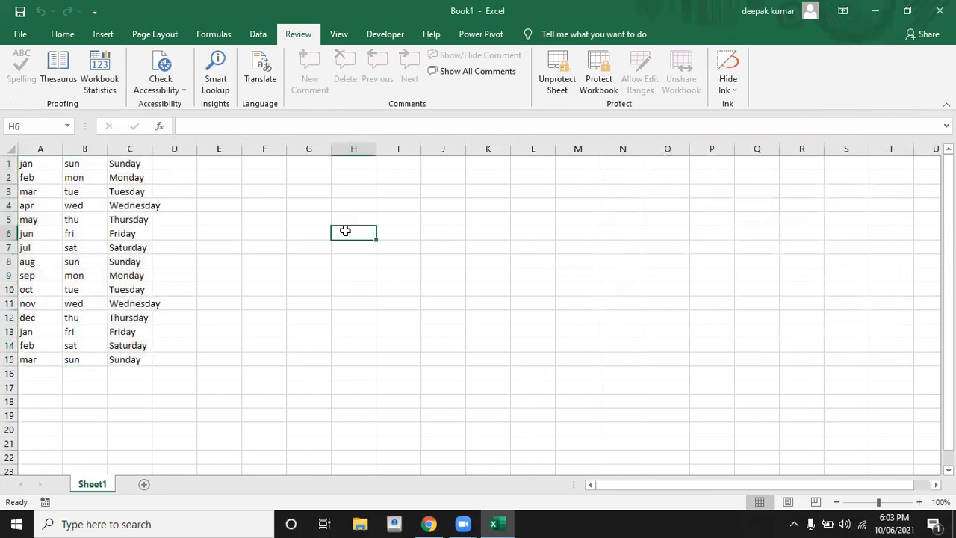
Open Save As on the Downloads folder with protect as the file name.
{"action": "left_click", "coordinate": [16, 35]}
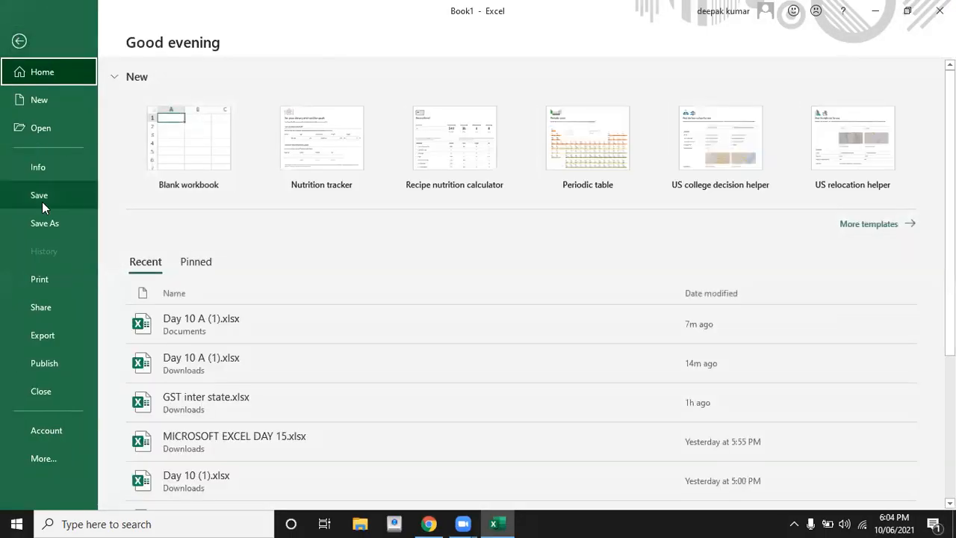
{"action": "left_click", "coordinate": [42, 197]}
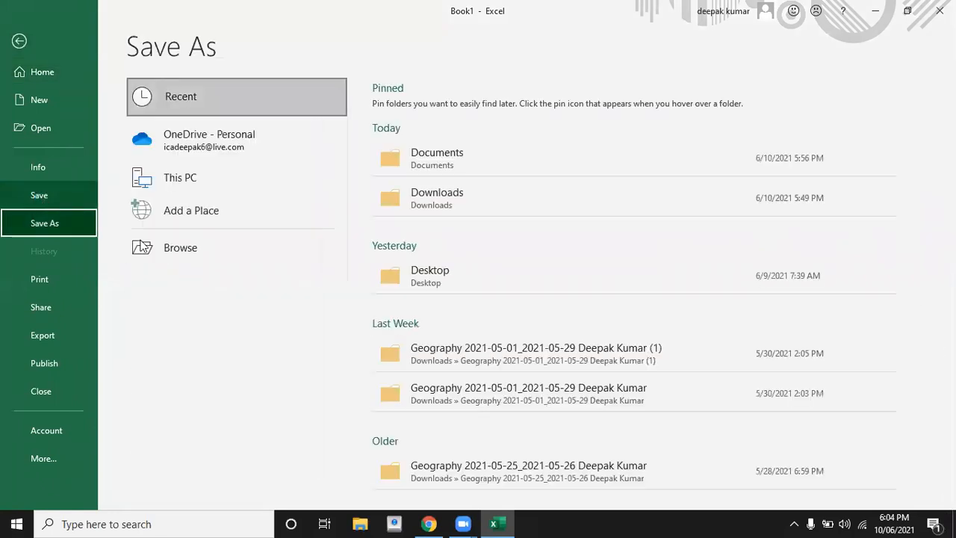
{"action": "left_click", "coordinate": [168, 249]}
{"action": "left_click", "coordinate": [166, 247]}
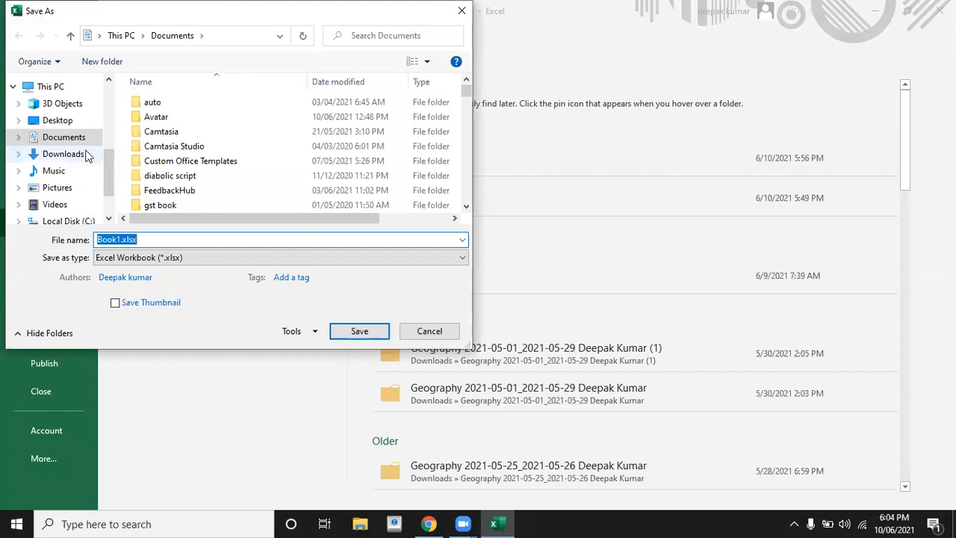
{"action": "left_click", "coordinate": [56, 154]}
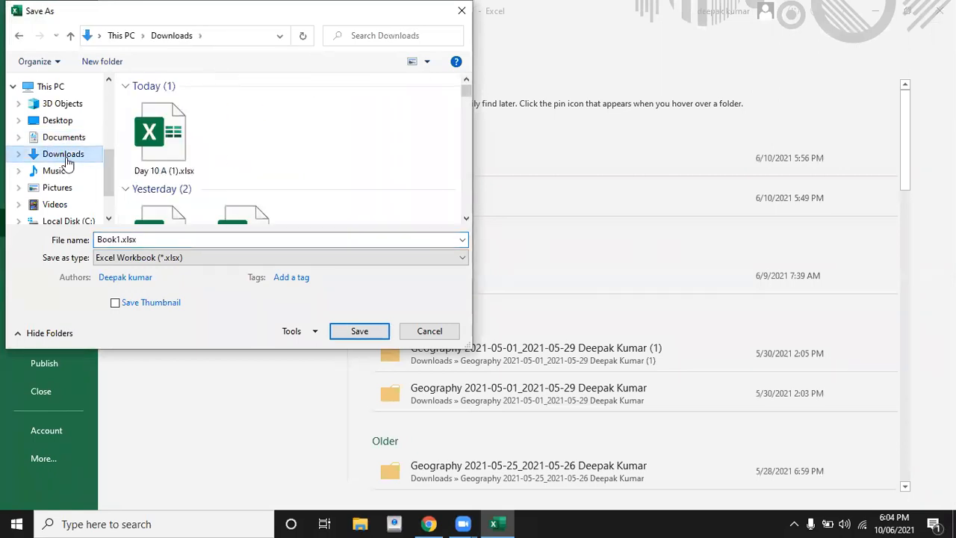
{"action": "double_click", "coordinate": [166, 239]}
{"action": "type", "text": "protect"}
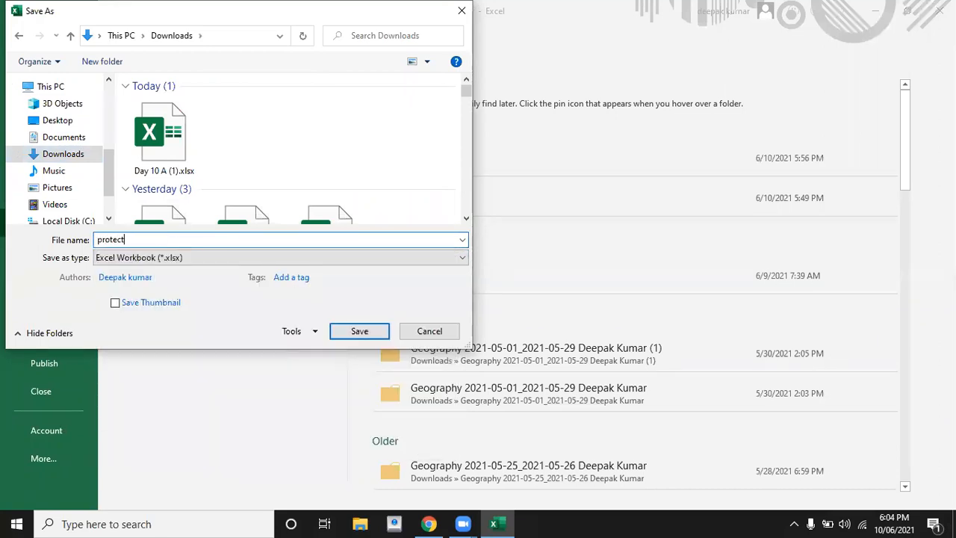
Save as protect.xlsx and confirm that editing locked cell C5 is refused.
{"action": "left_click", "coordinate": [358, 338]}
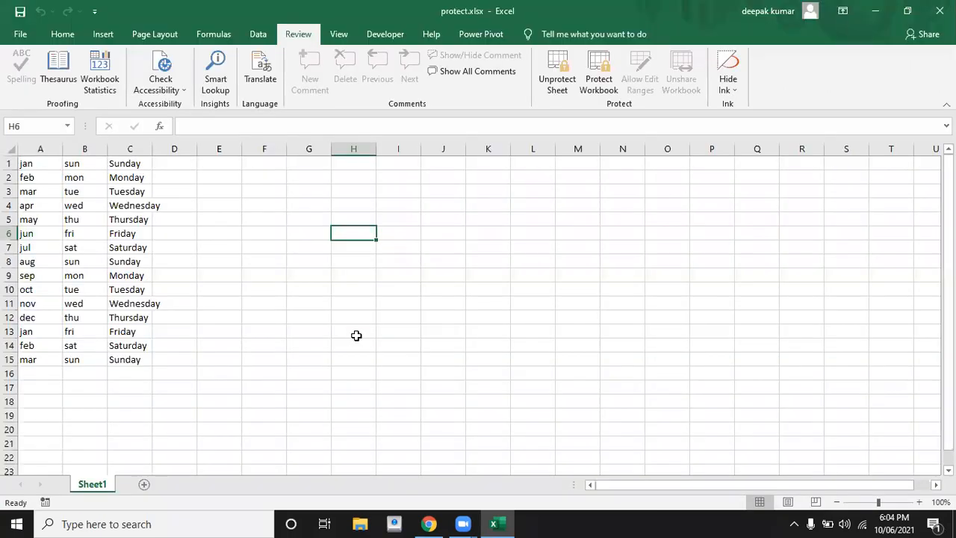
{"action": "left_click", "coordinate": [135, 215]}
{"action": "double_click", "coordinate": [134, 216]}
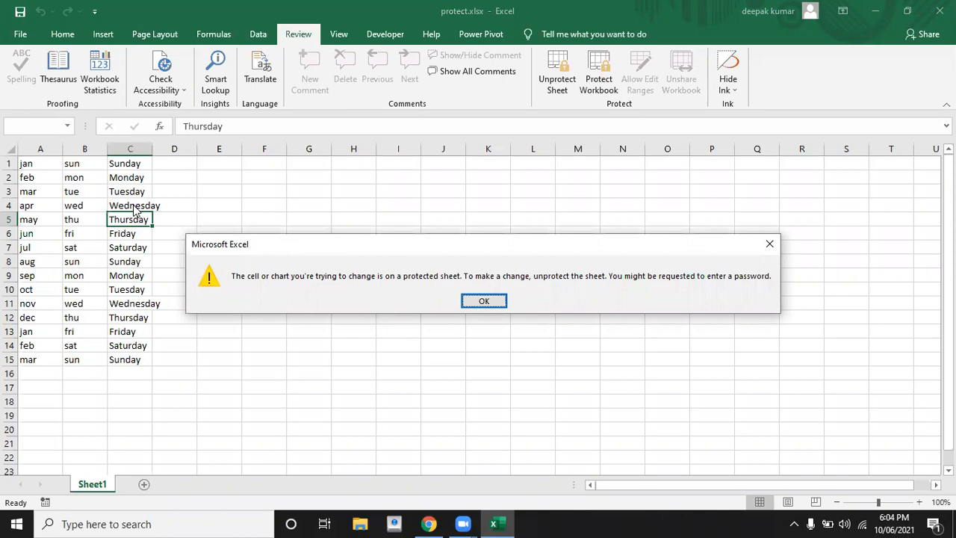
{"action": "left_click", "coordinate": [485, 301]}
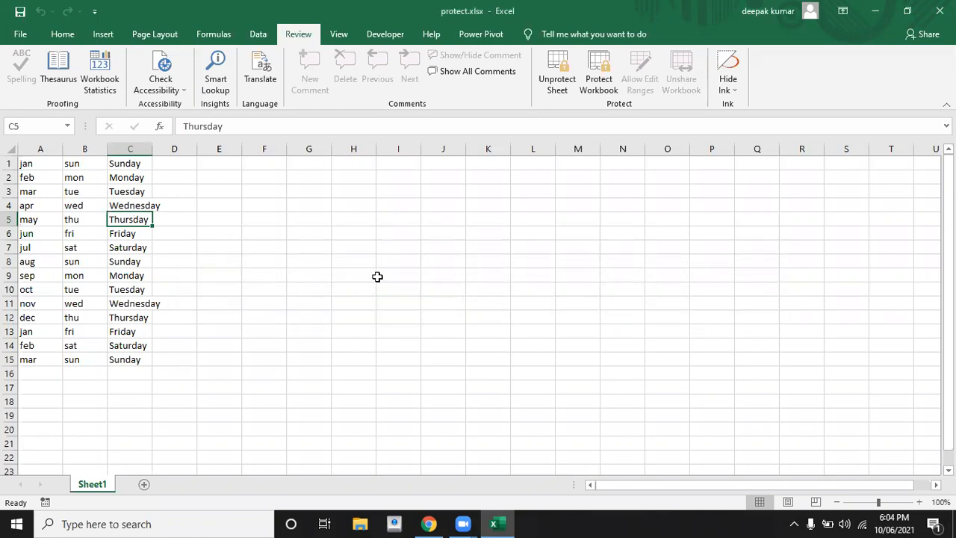
{"action": "left_click", "coordinate": [382, 278]}
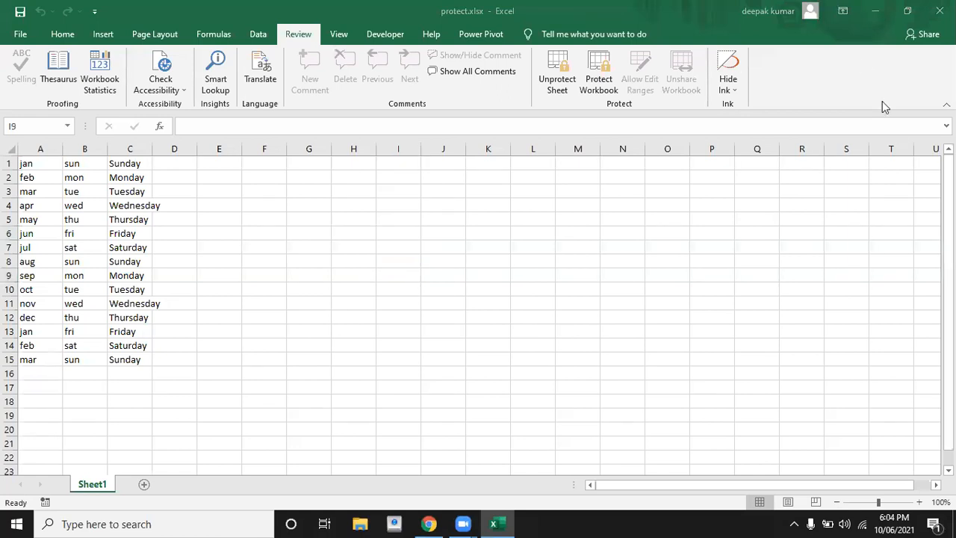
Close Excel and copy protect.xlsx from the Downloads folder in File Explorer.
{"action": "left_click", "coordinate": [939, 10]}
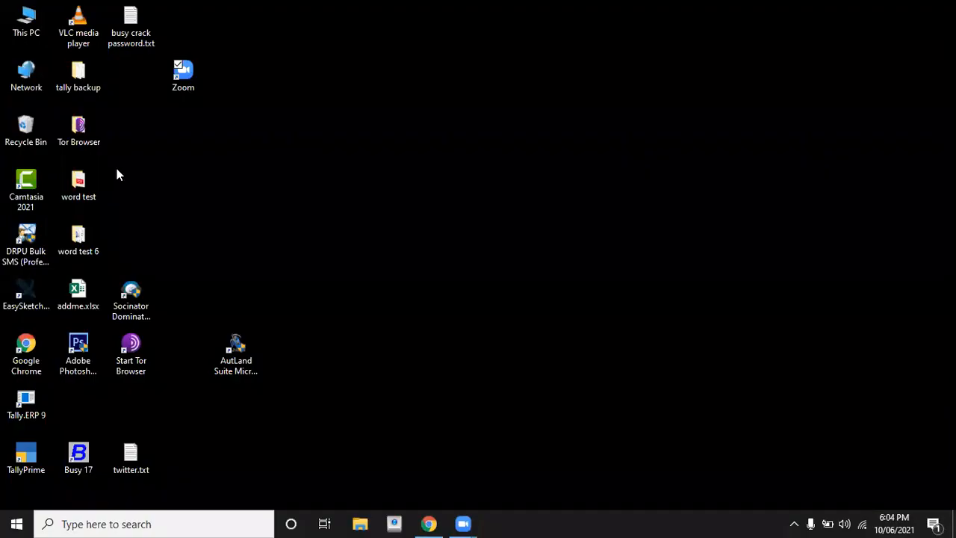
{"action": "left_click", "coordinate": [360, 522]}
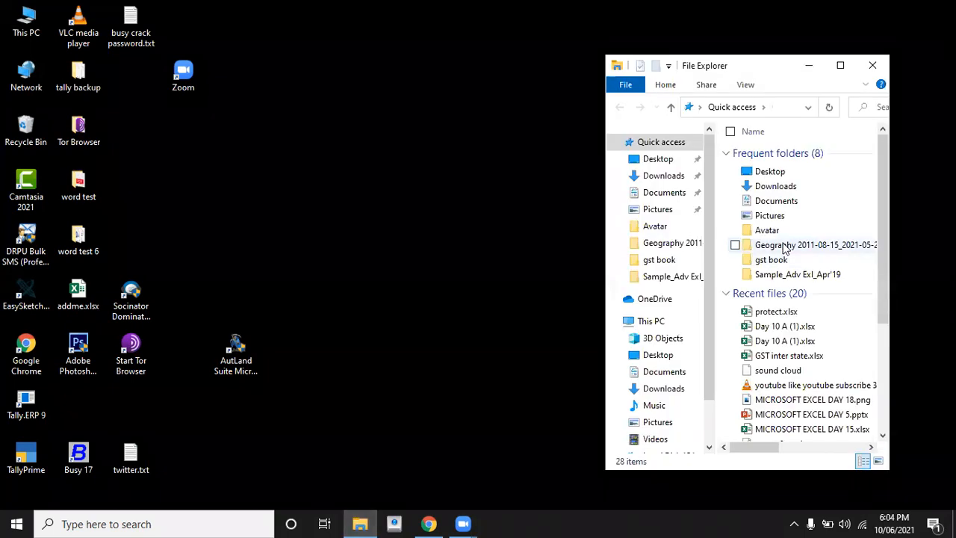
{"action": "left_click", "coordinate": [672, 179]}
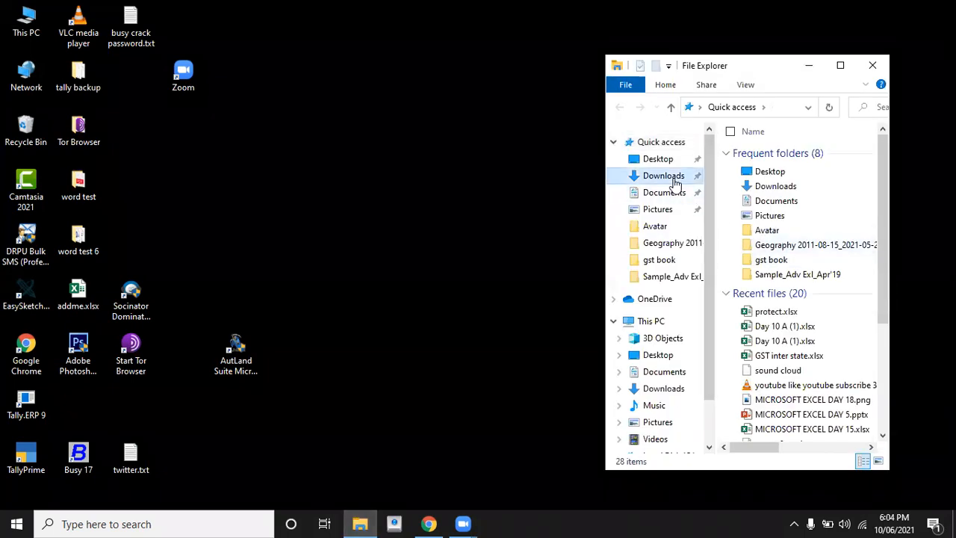
{"action": "left_click", "coordinate": [840, 67]}
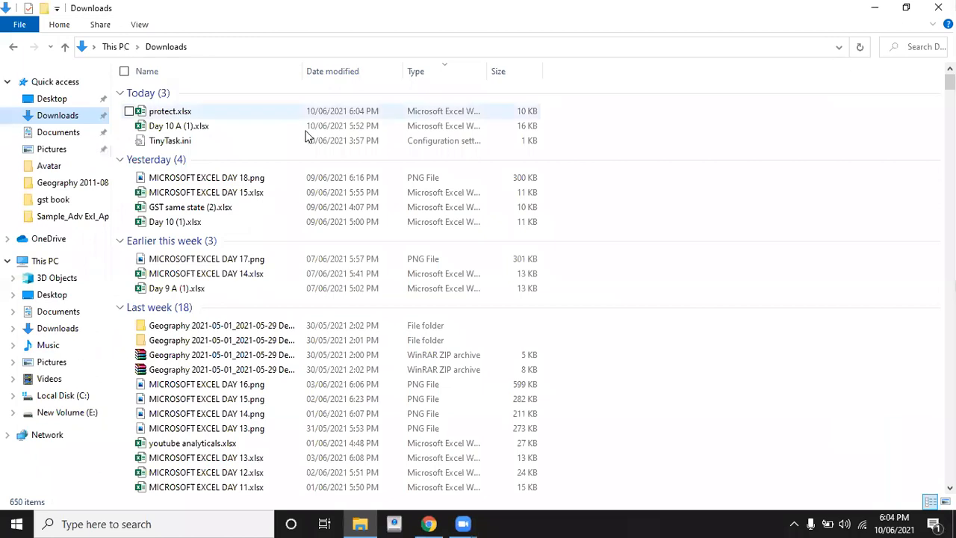
{"action": "left_click", "coordinate": [187, 119]}
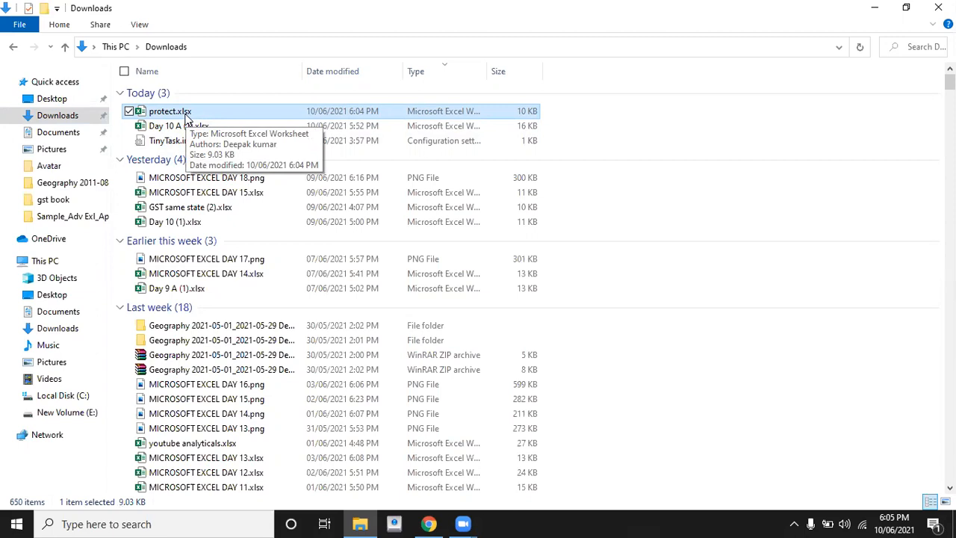
{"action": "right_click", "coordinate": [231, 113]}
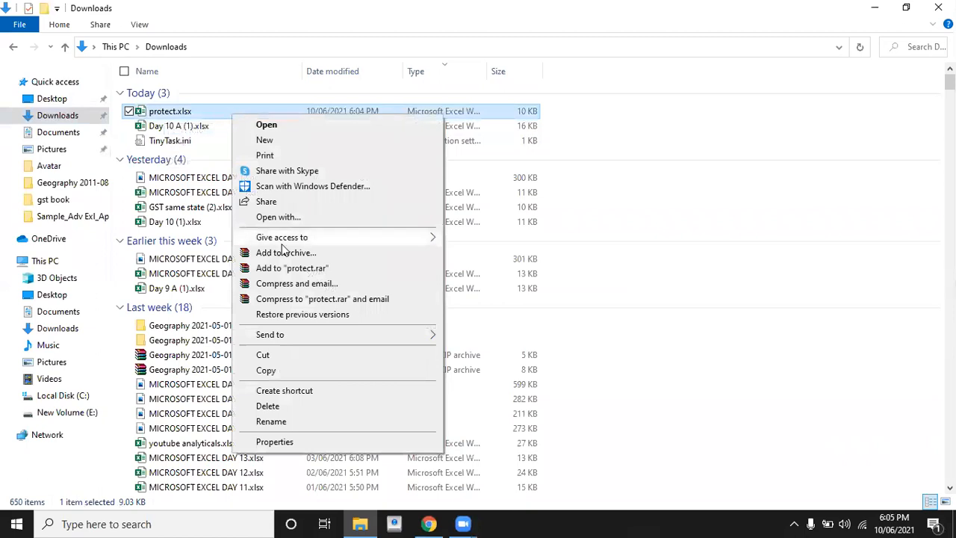
{"action": "left_click", "coordinate": [282, 370]}
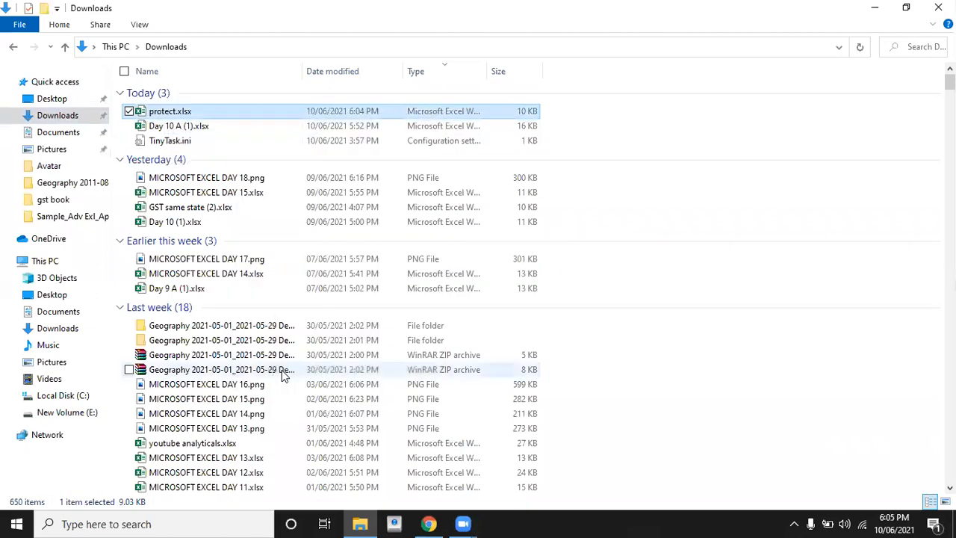
Paste protect.xlsx into the Desktop folder and select the copy.
{"action": "left_click", "coordinate": [47, 101]}
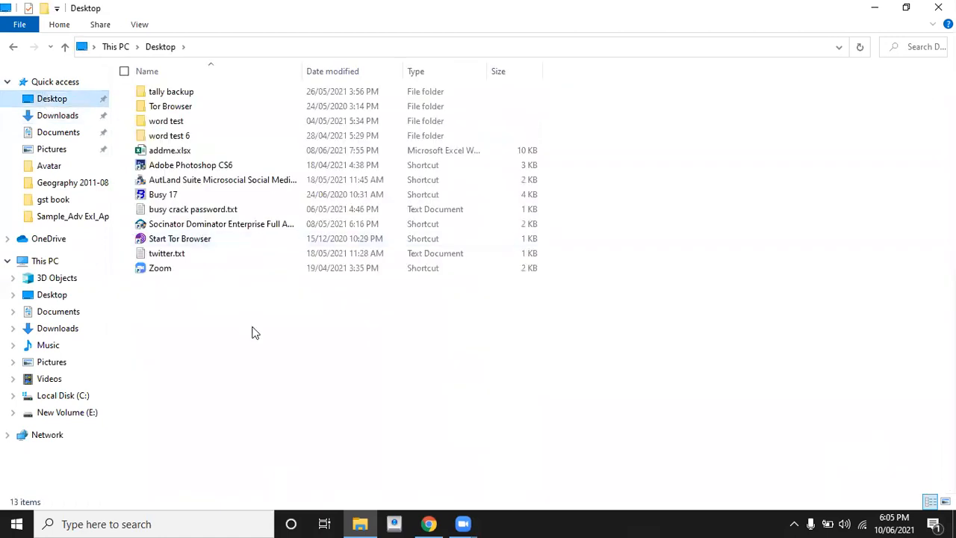
{"action": "right_click", "coordinate": [252, 332]}
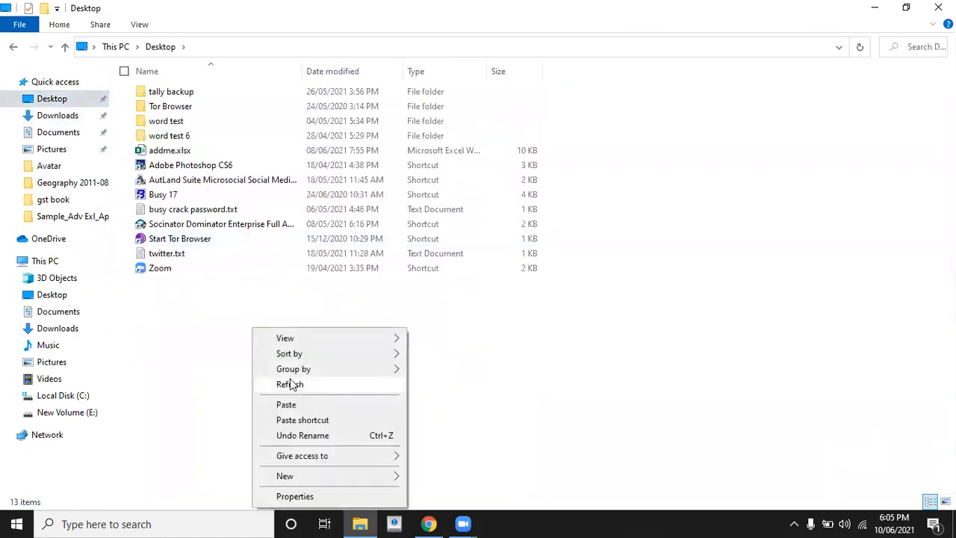
{"action": "left_click", "coordinate": [286, 404]}
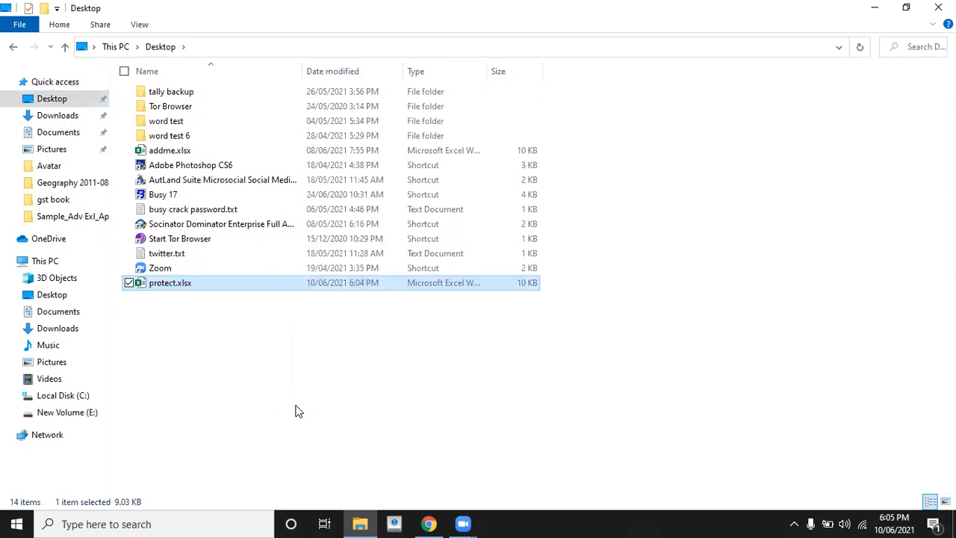
{"action": "left_click", "coordinate": [200, 324]}
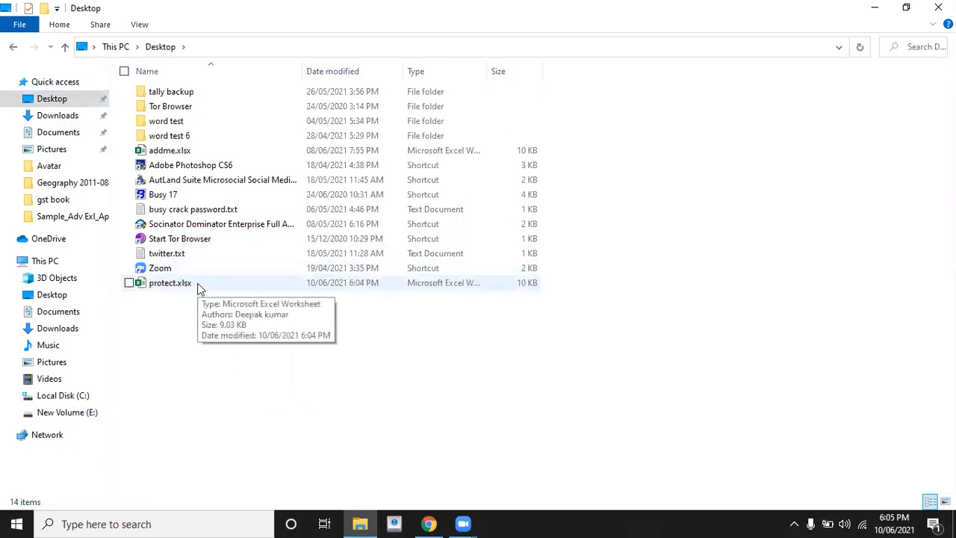
{"action": "left_click", "coordinate": [198, 284]}
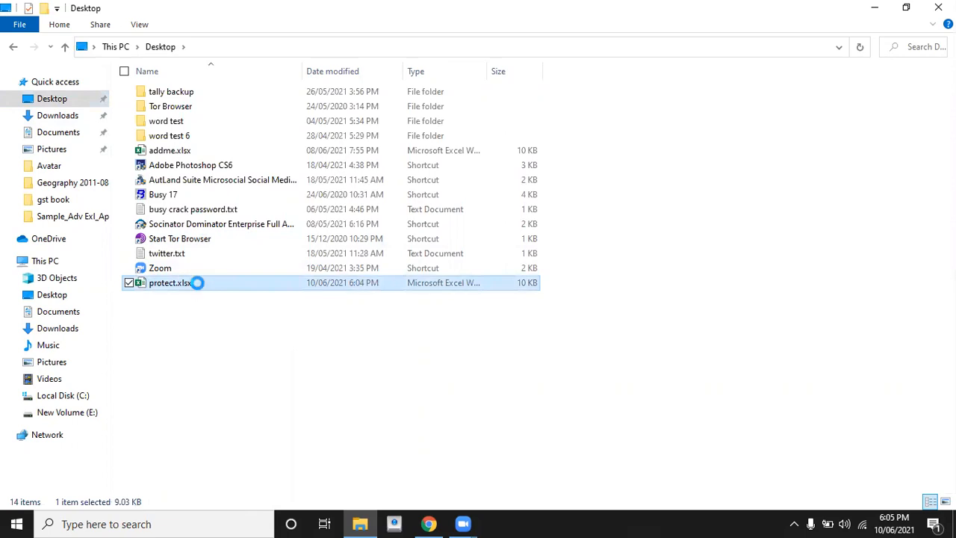
Rename the Desktop copy from protect.xlsx to protect.zip, accepting the extension warning.
{"action": "right_click", "coordinate": [198, 288]}
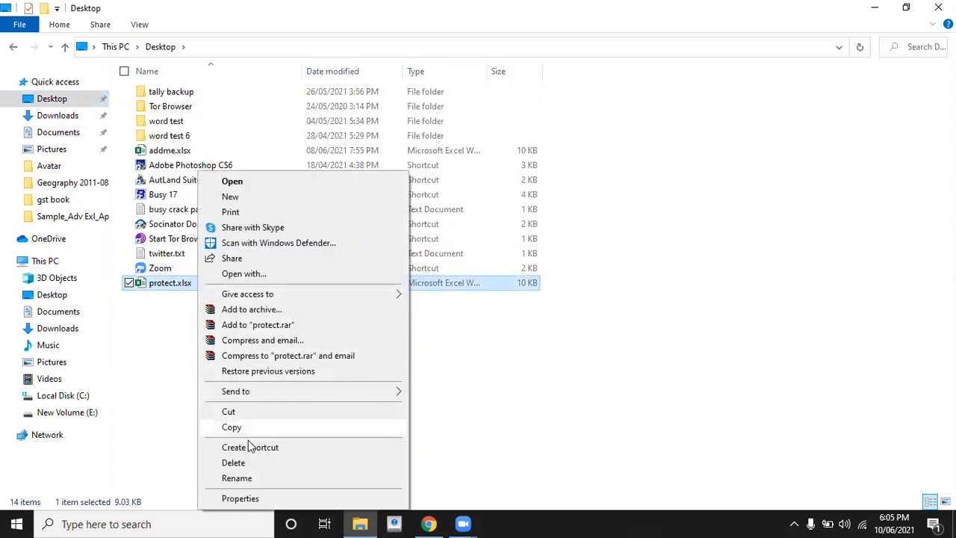
{"action": "left_click", "coordinate": [248, 480]}
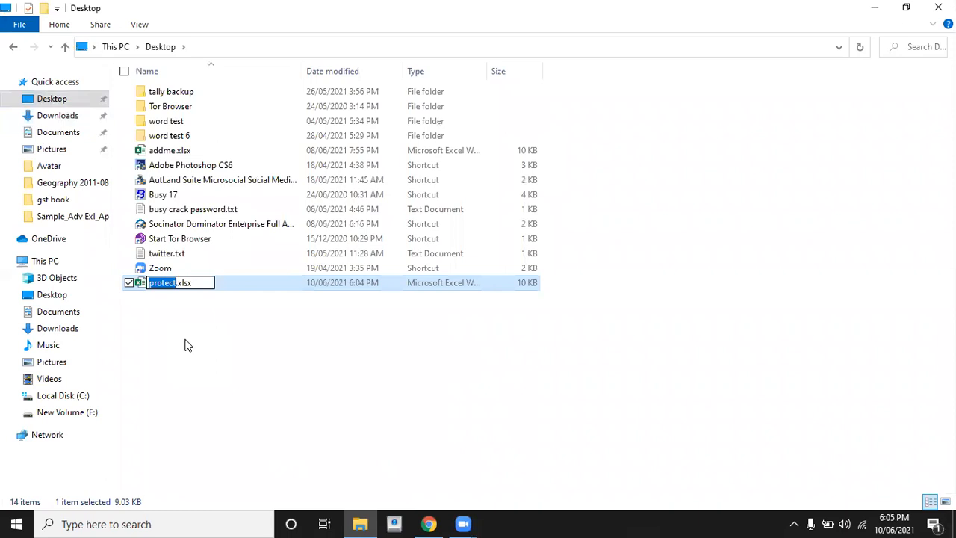
{"action": "left_click", "coordinate": [203, 284]}
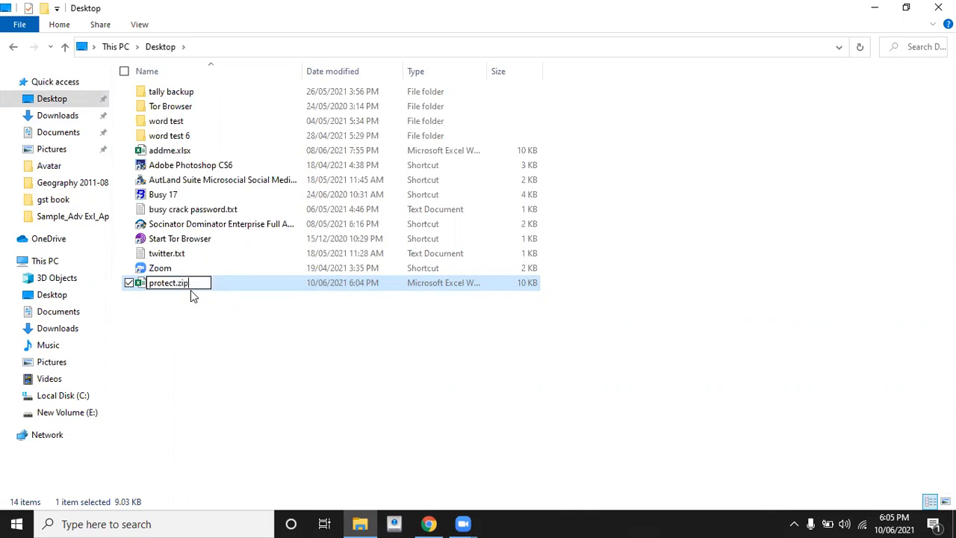
{"action": "key", "text": "Return"}
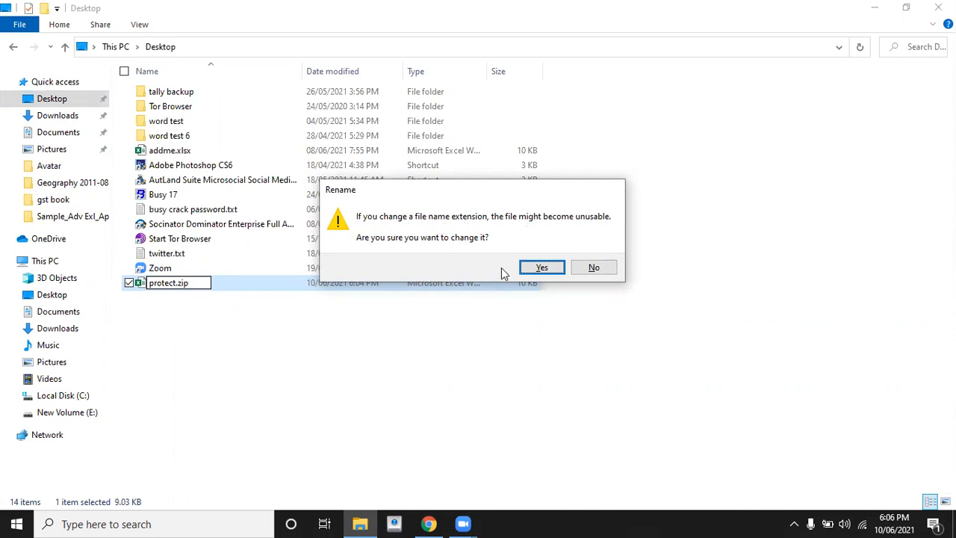
{"action": "left_click", "coordinate": [542, 269]}
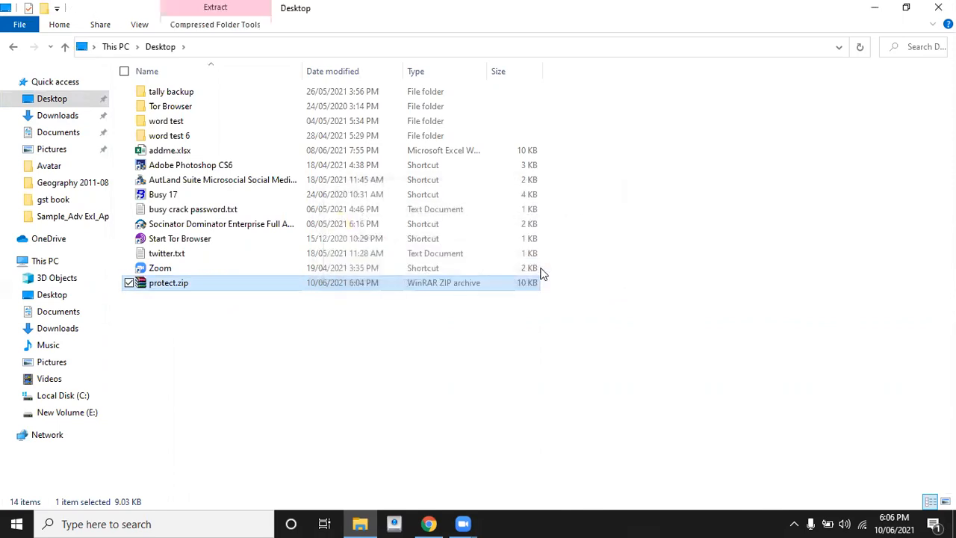
Open protect.zip in WinRAR and go into xl\worksheets to show sheet1.xml.
{"action": "left_click", "coordinate": [225, 323]}
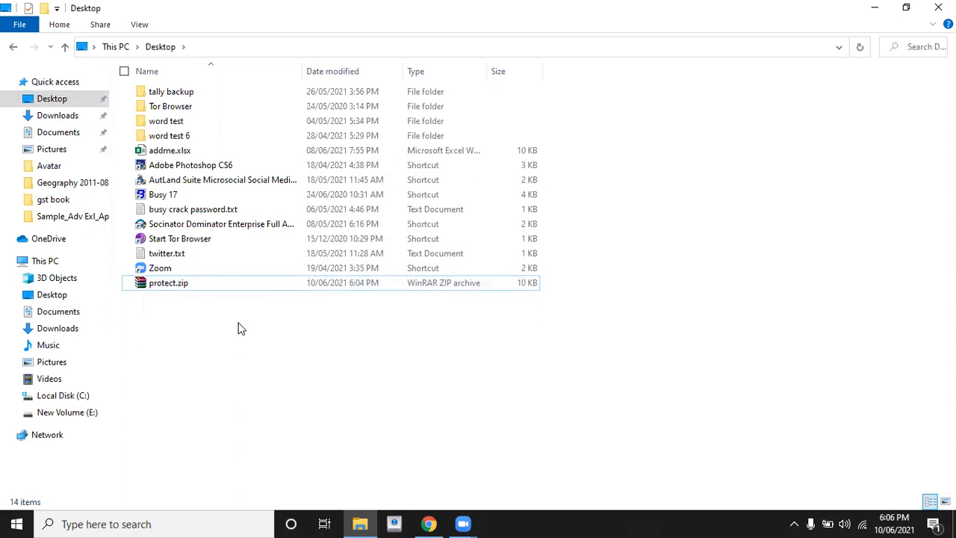
{"action": "double_click", "coordinate": [213, 288]}
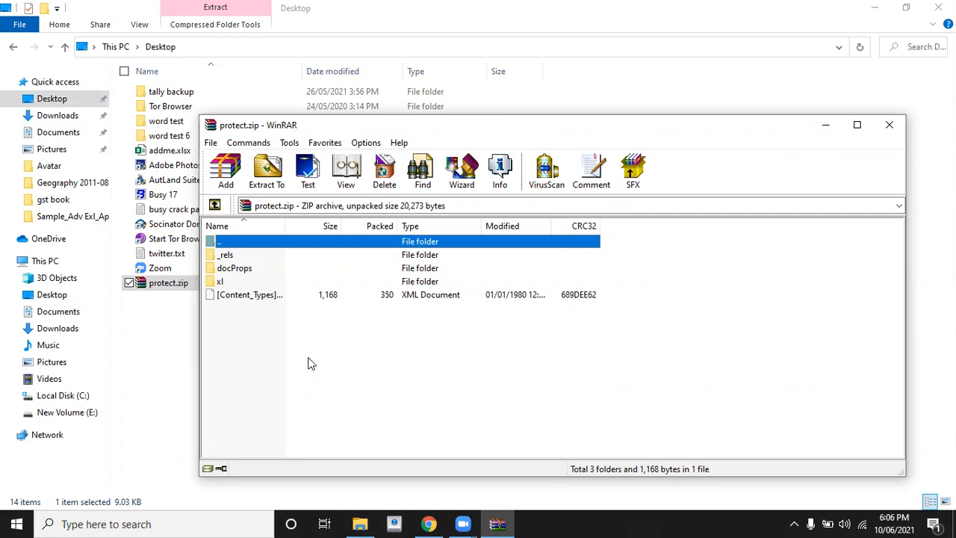
{"action": "double_click", "coordinate": [218, 282]}
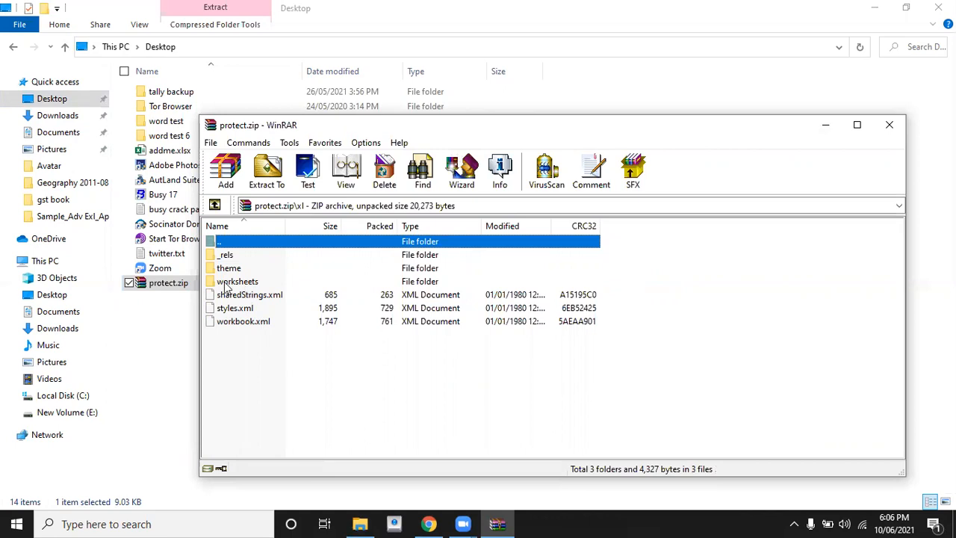
{"action": "double_click", "coordinate": [233, 281]}
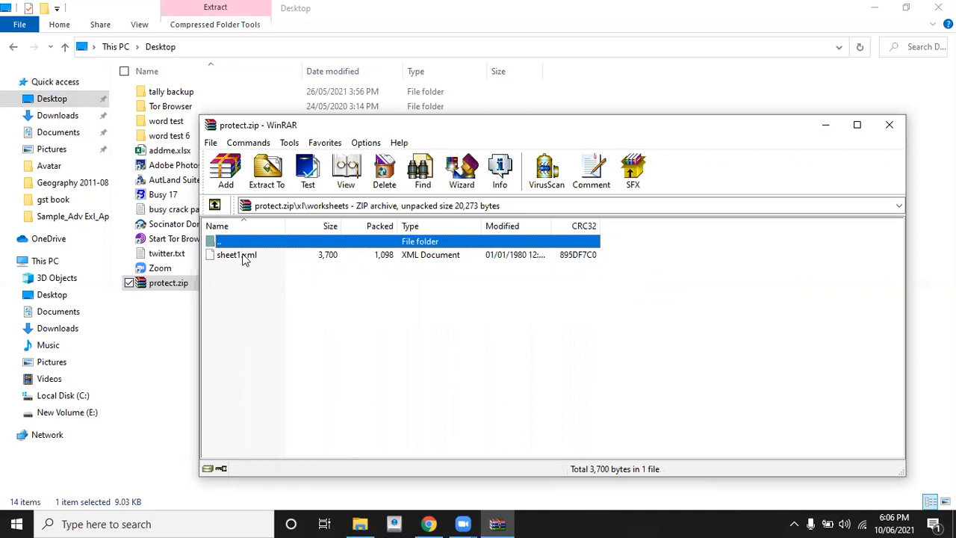
Extract sheet1.xml from the WinRAR archive onto the Desktop, keeping its original name.
{"action": "left_click_drag", "start_coordinate": [243, 258], "coordinate": [166, 326]}
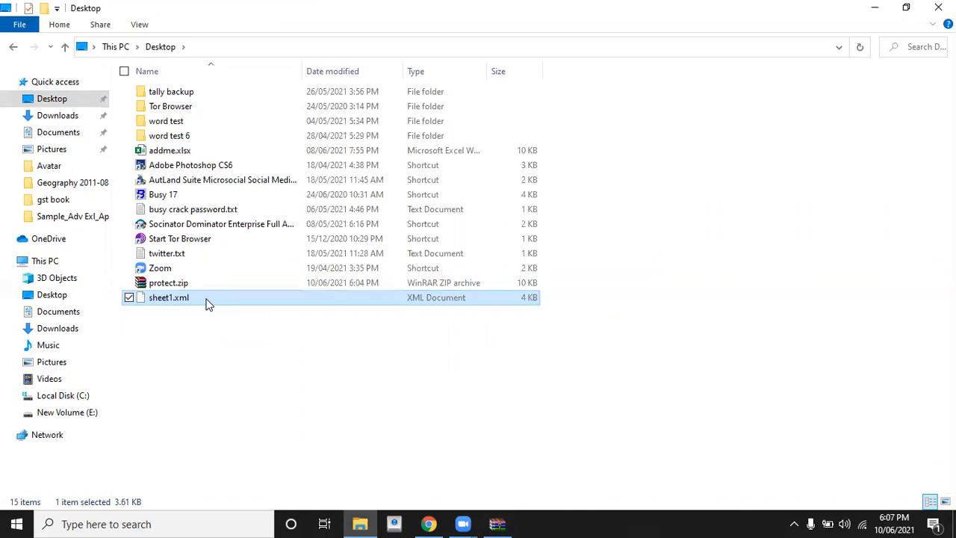
{"action": "key", "text": "F2"}
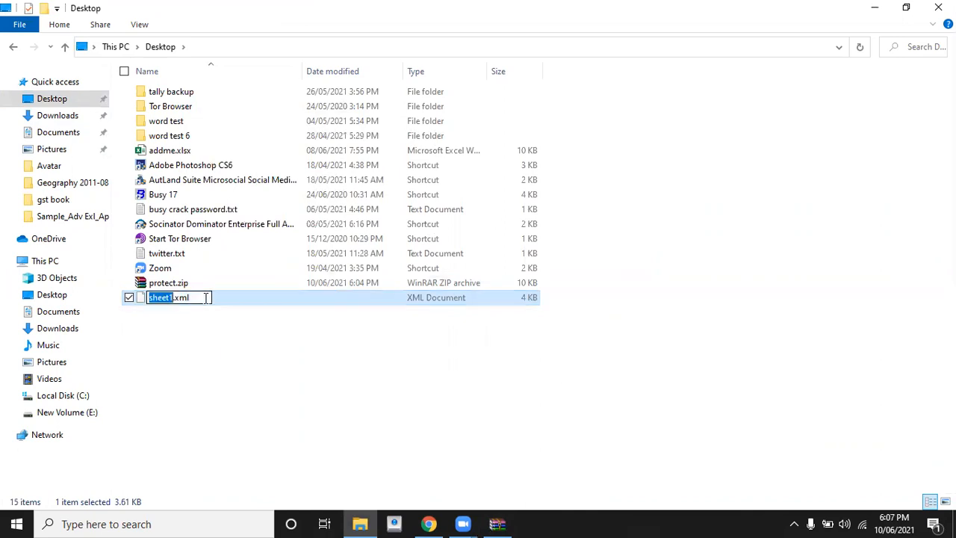
{"action": "right_click", "coordinate": [208, 304]}
{"action": "left_click", "coordinate": [270, 293]}
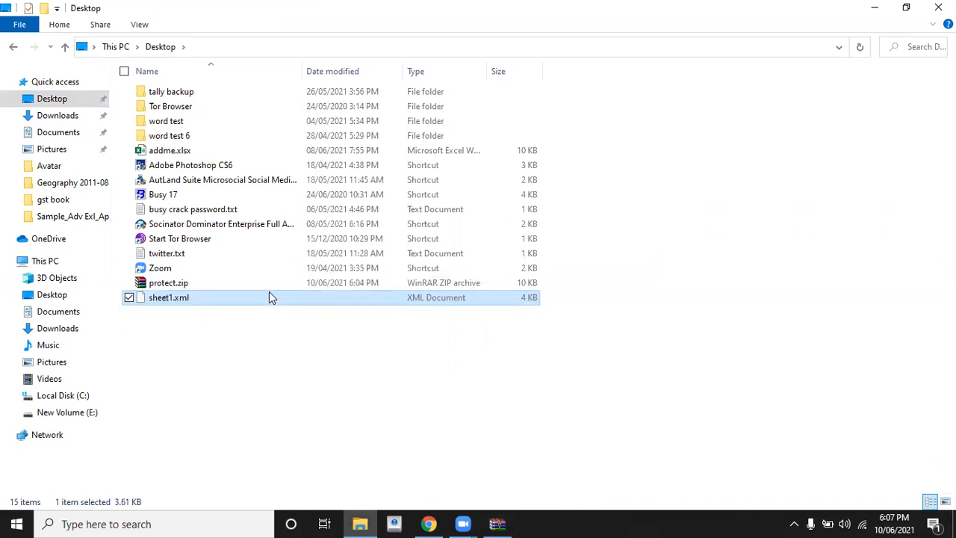
Open sheet1.xml in Notepad and maximize the Notepad window.
{"action": "right_click", "coordinate": [211, 298]}
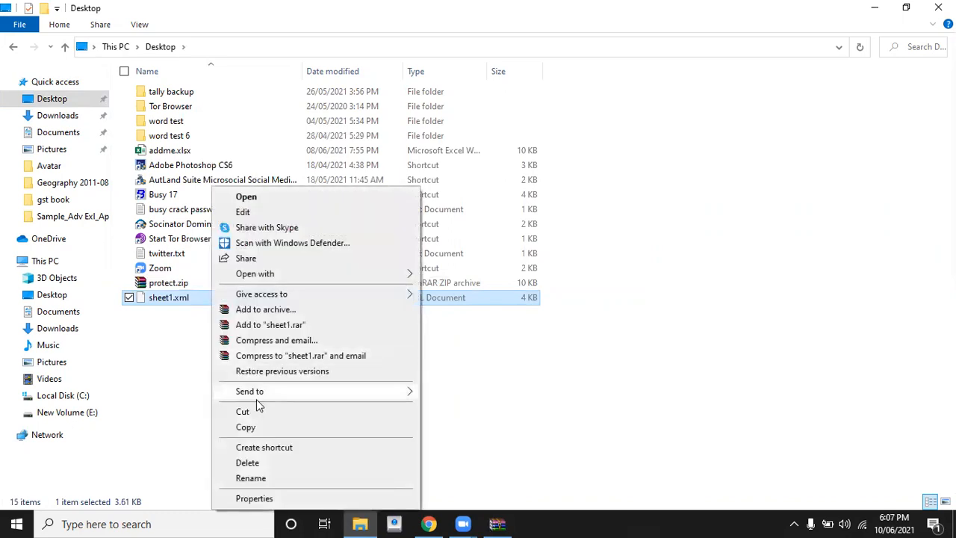
{"action": "mouse_move", "coordinate": [263, 275]}
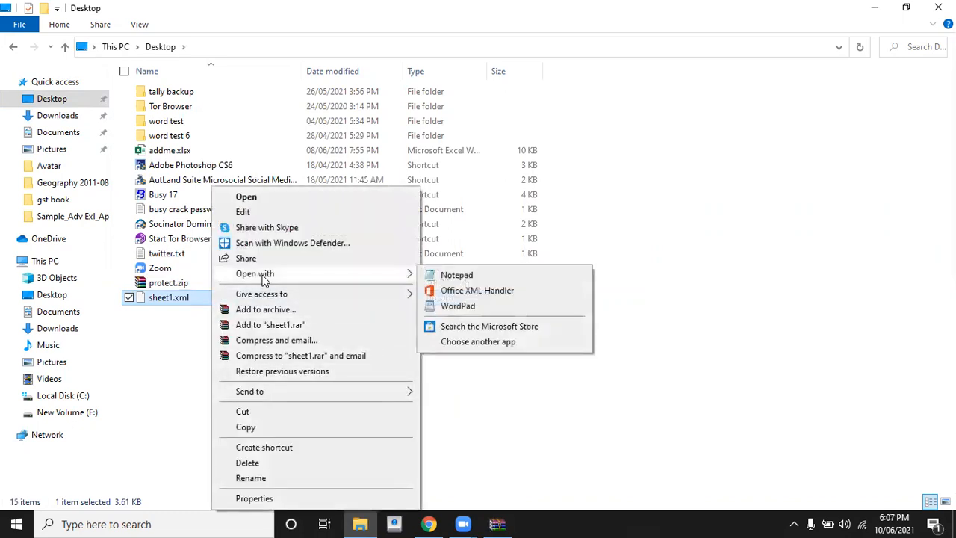
{"action": "left_click", "coordinate": [448, 276]}
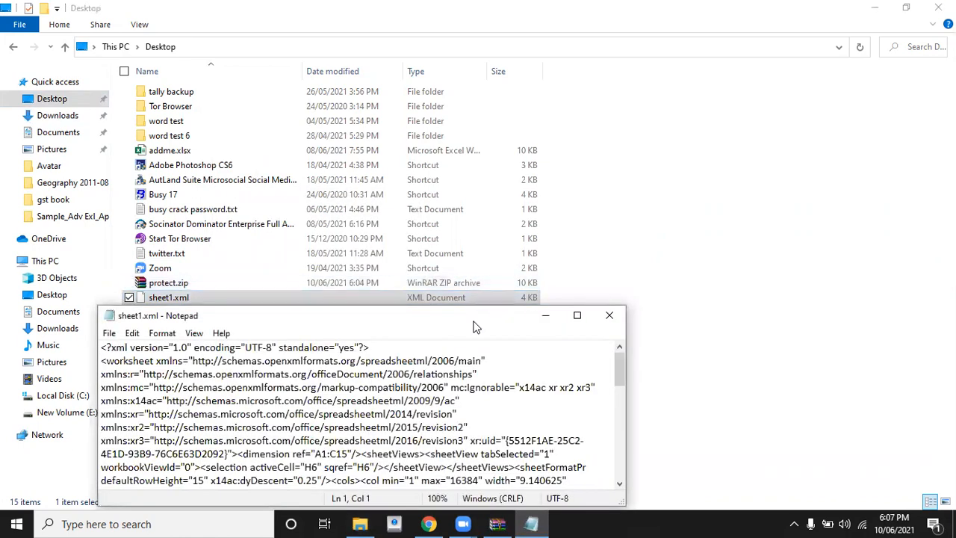
{"action": "left_click", "coordinate": [576, 315]}
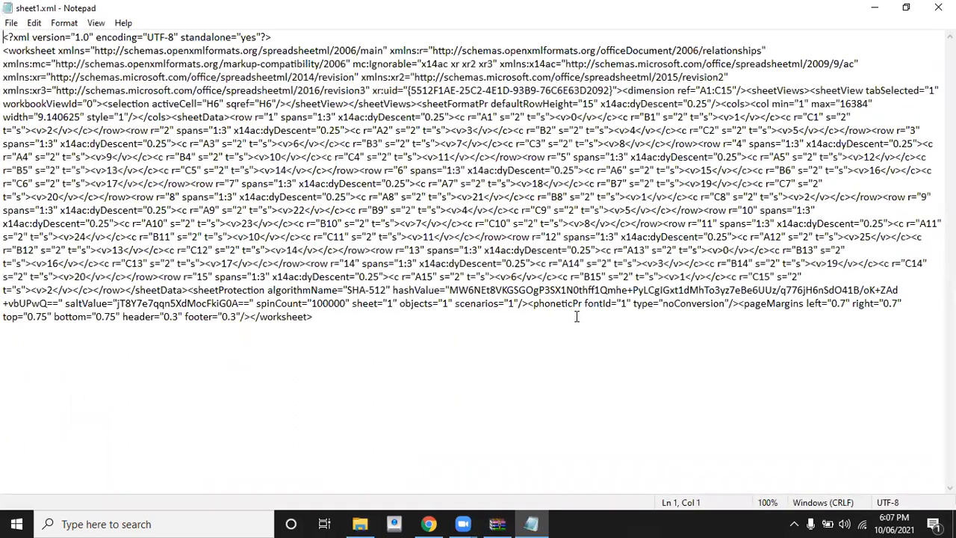
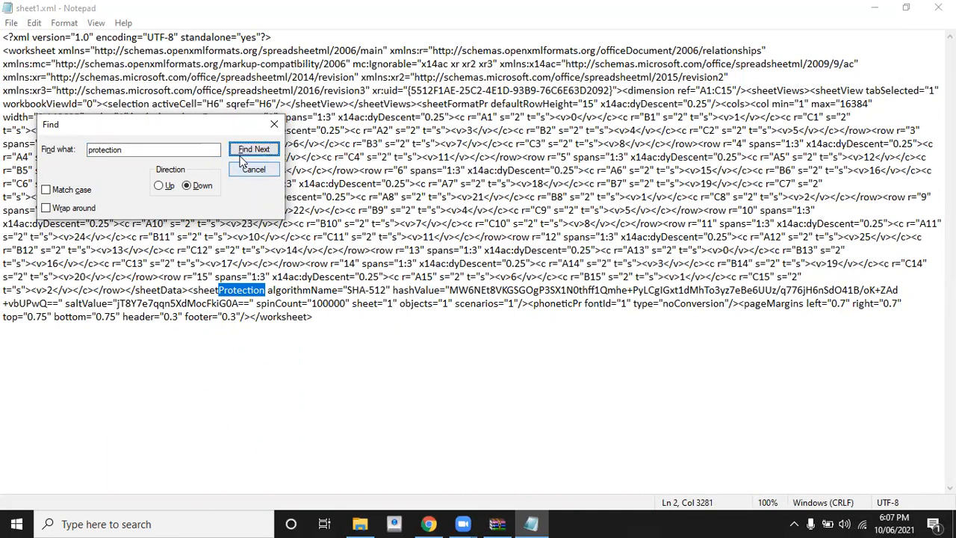
Close the Find dialog, leaving the sheetProtection element highlighted in the full XML.
{"action": "left_click", "coordinate": [273, 124]}
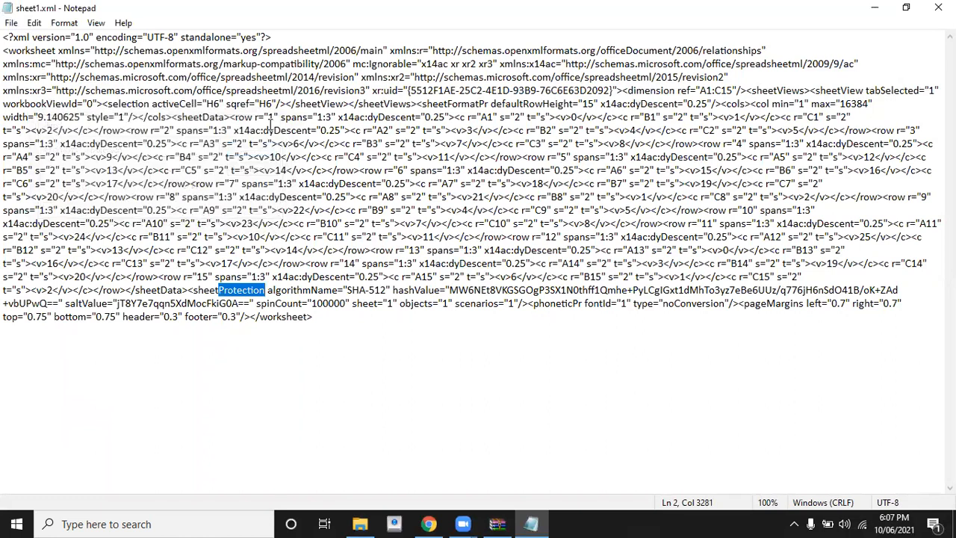
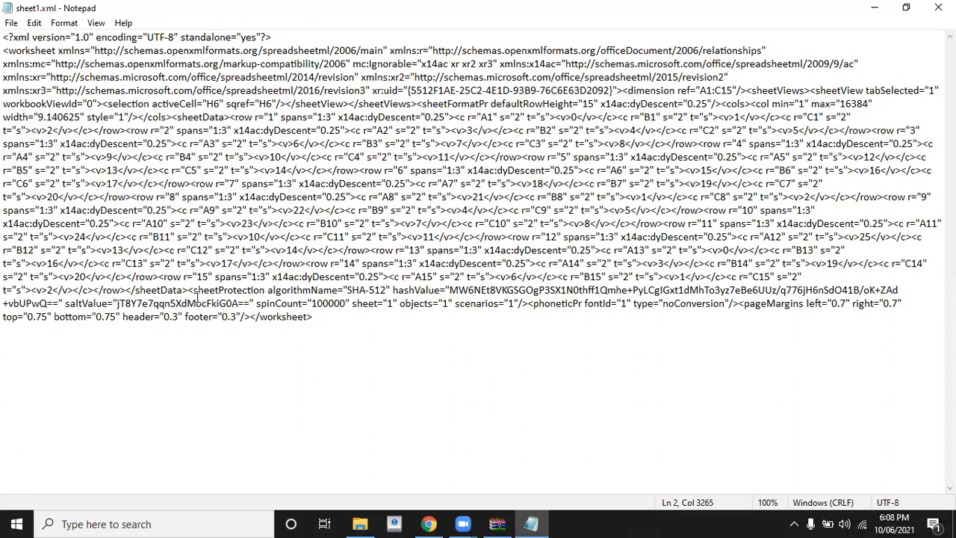
Extend the selection from the opening bracket of <sheetProtection into its hashValue attribute.
{"action": "key", "text": "shift+Right"}
{"action": "key", "text": "shift+Right"}
{"action": "key", "text": "shift+Right"}
{"action": "key", "text": "shift+Right"}
{"action": "key", "text": "shift+Right"}
{"action": "key", "text": "shift+Right"}
{"action": "key", "text": "shift+Right"}
{"action": "key", "text": "shift+Right"}
{"action": "key", "text": "shift+Right"}
{"action": "key", "text": "shift+Right"}
{"action": "key", "text": "shift+Right"}
{"action": "key", "text": "shift+Right"}
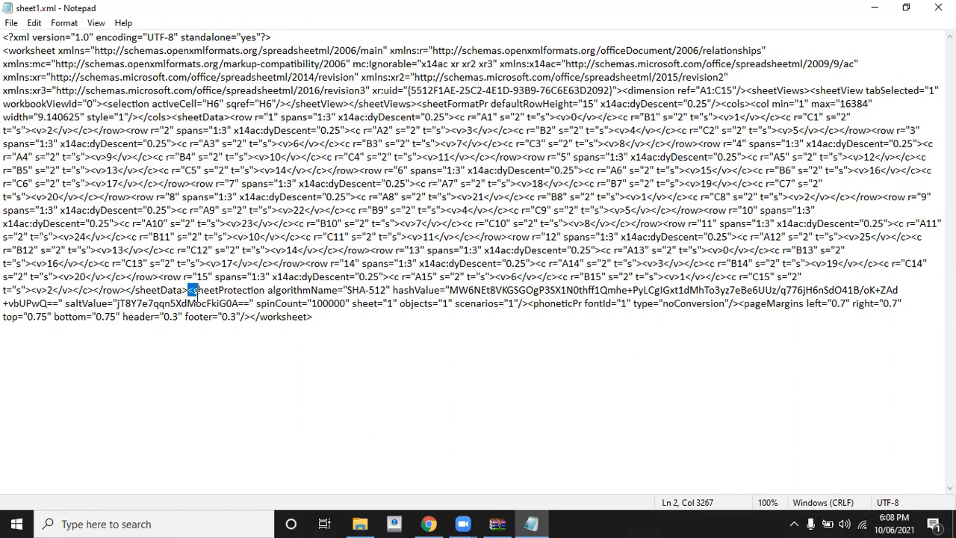
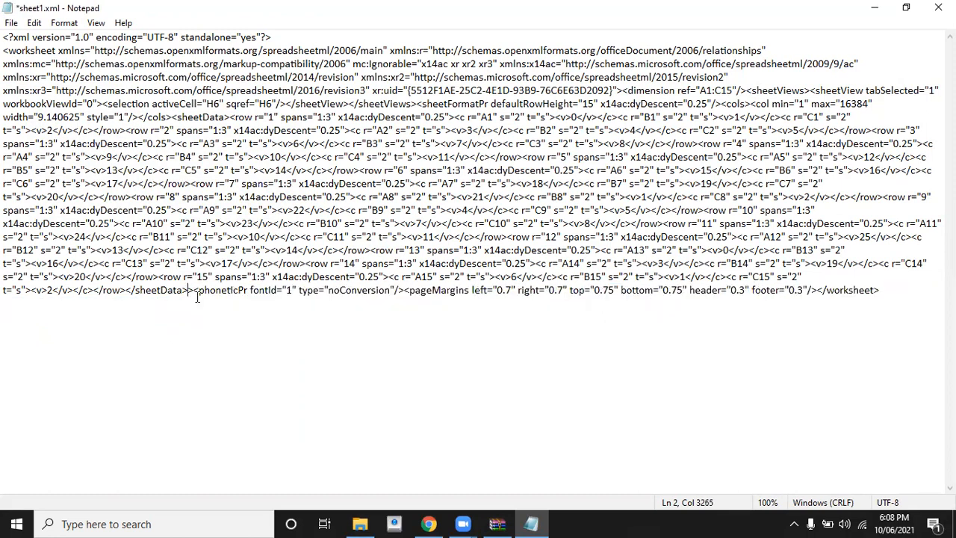
Save sheet1.xml without the sheetProtection element and close Notepad.
{"action": "key", "text": "ctrl+s"}
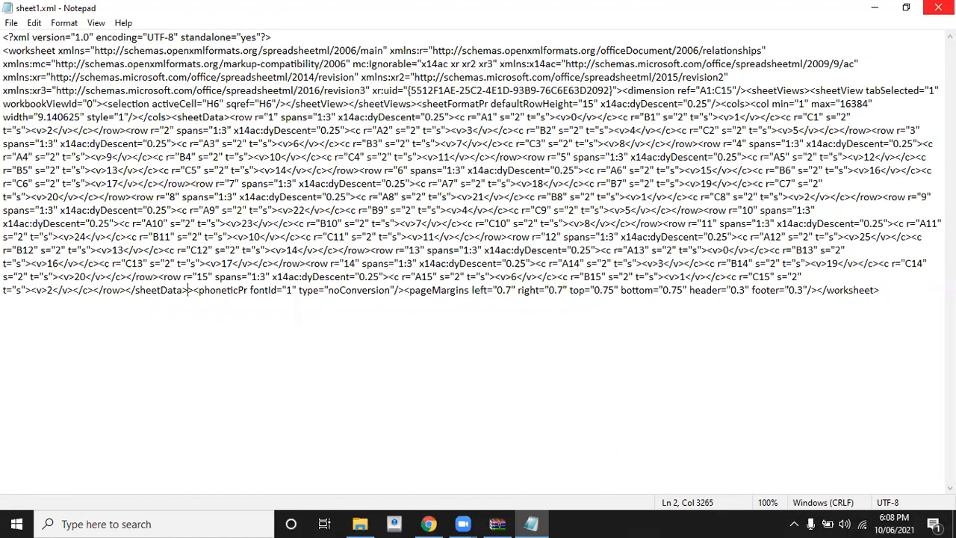
{"action": "left_click", "coordinate": [938, 7]}
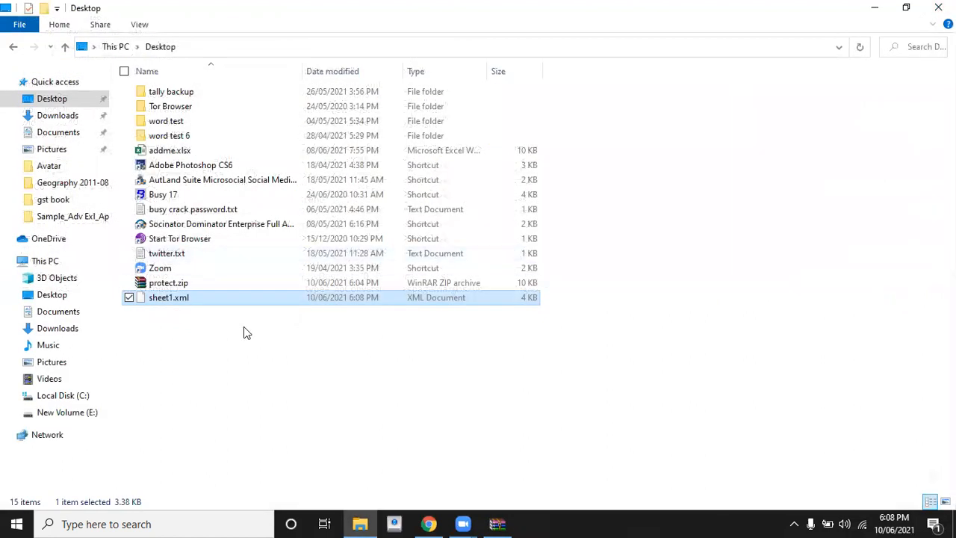
Delete the old sheet1.xml from protect.zip's xl\worksheets folder in WinRAR.
{"action": "left_click", "coordinate": [505, 523]}
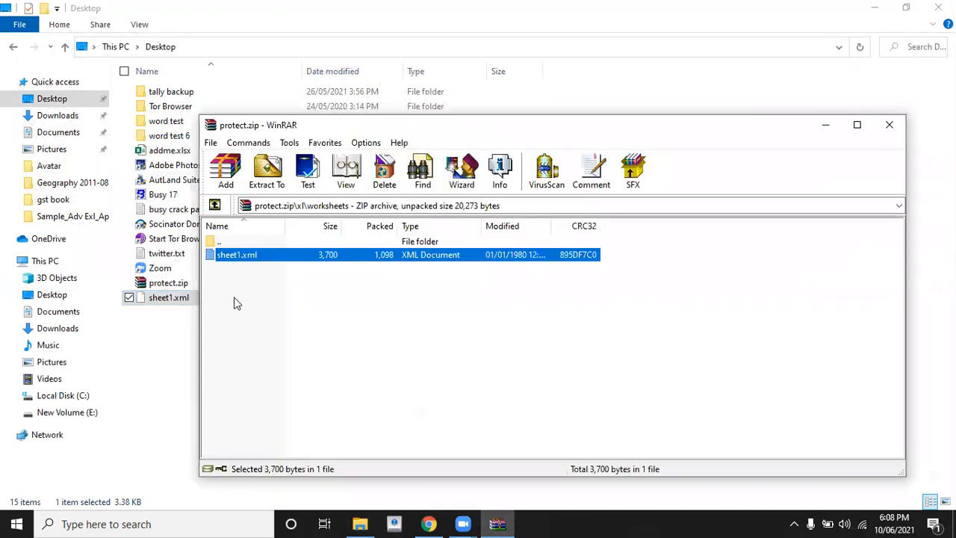
{"action": "left_click", "coordinate": [235, 259]}
{"action": "left_click", "coordinate": [283, 259]}
{"action": "key", "text": "Delete"}
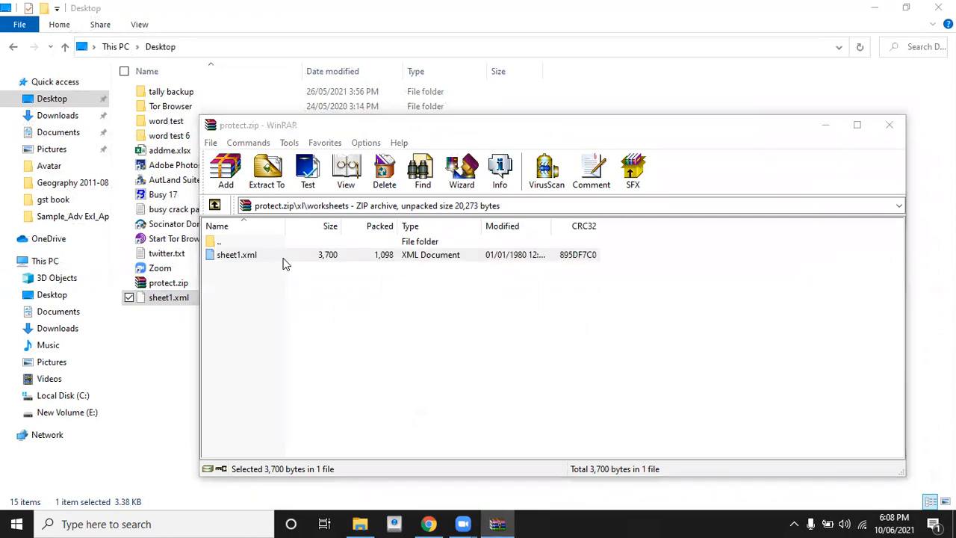
{"action": "key", "text": "Return"}
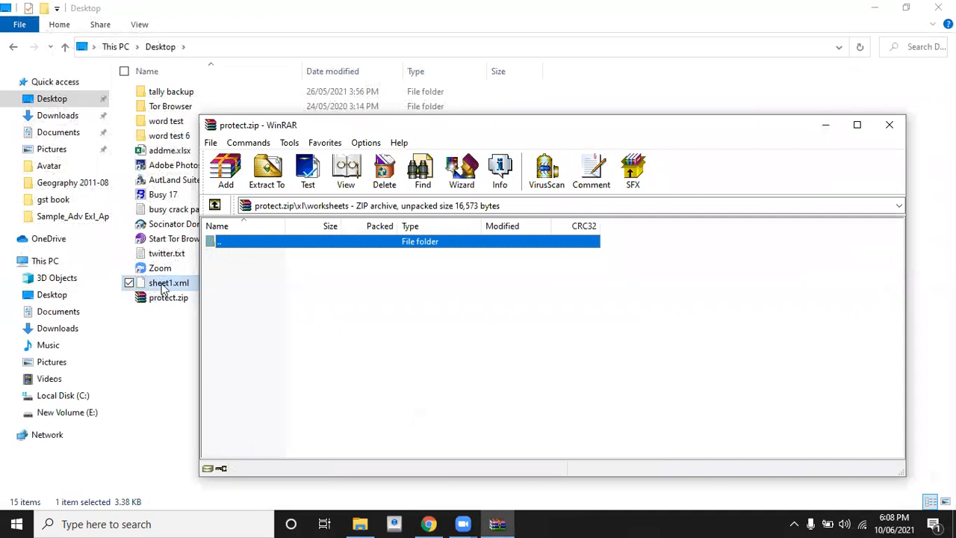
Add the edited Desktop sheet1.xml into the worksheets folder and close WinRAR.
{"action": "left_click_drag", "start_coordinate": [163, 287], "coordinate": [285, 274]}
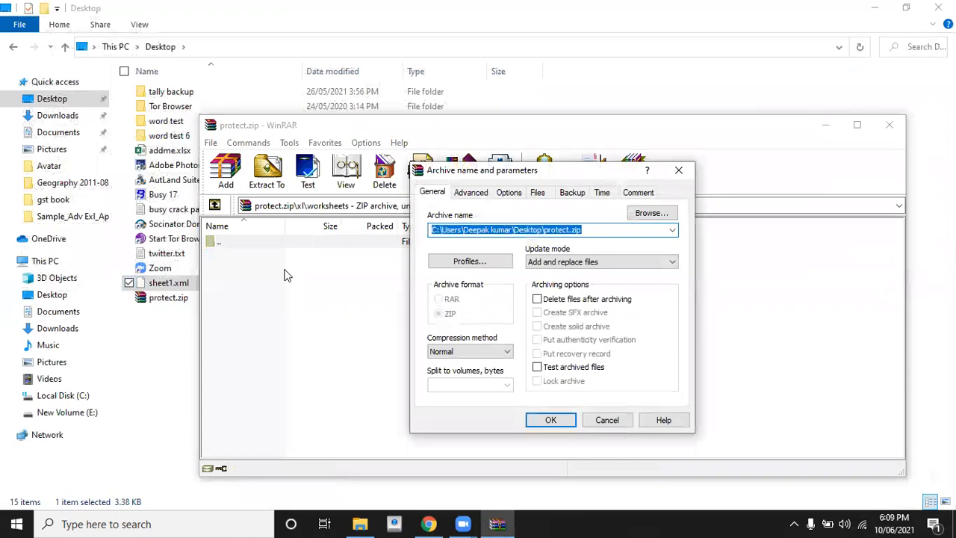
{"action": "left_click", "coordinate": [550, 420]}
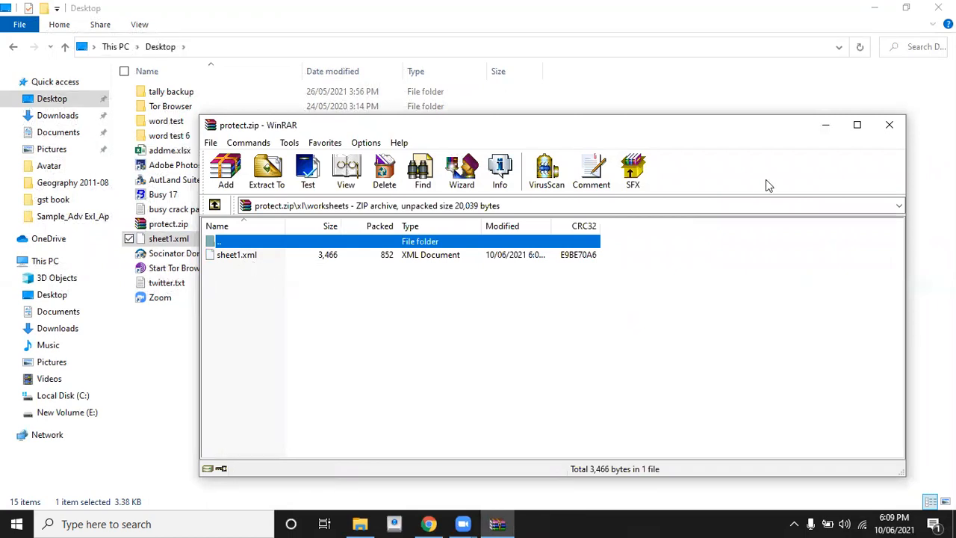
{"action": "left_click", "coordinate": [889, 125]}
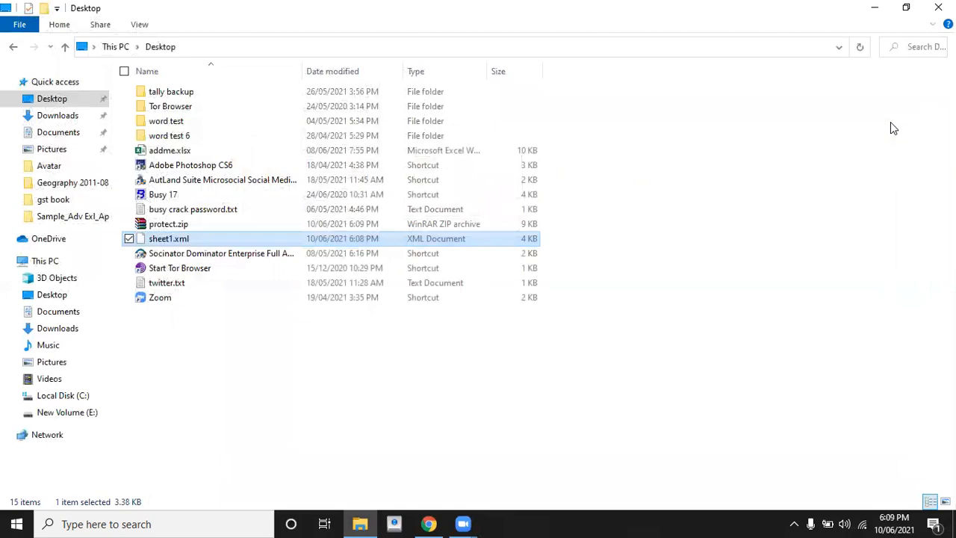
Rename protect.zip to protect.xlsx, accept the extension warning, and open it in Excel.
{"action": "left_click", "coordinate": [156, 229]}
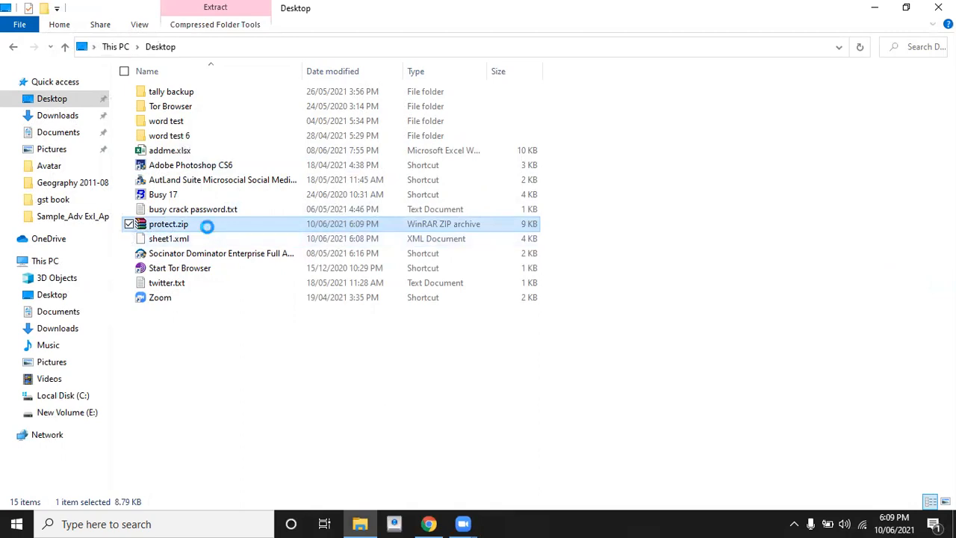
{"action": "right_click", "coordinate": [208, 222]}
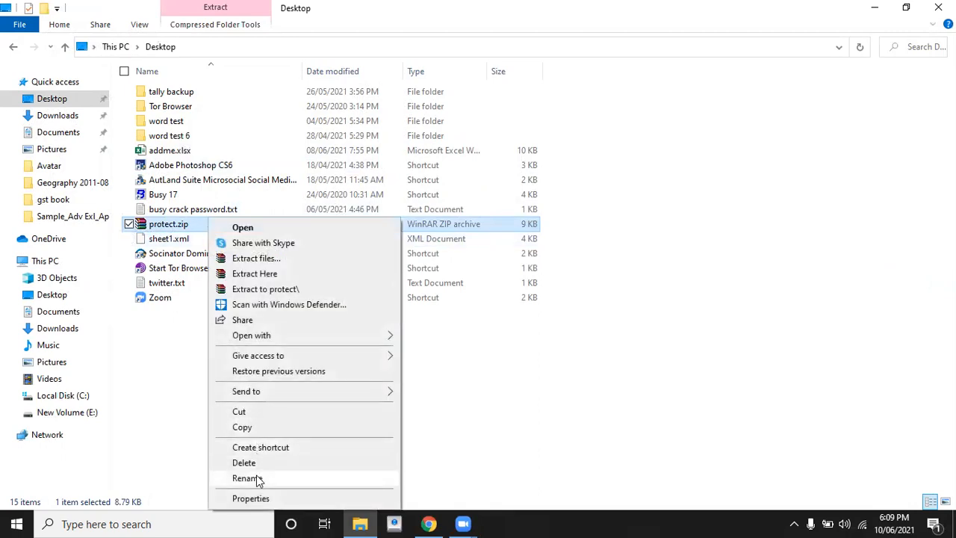
{"action": "left_click", "coordinate": [246, 477]}
{"action": "left_click", "coordinate": [195, 224]}
{"action": "key", "text": "BackSpace"}
{"action": "key", "text": "BackSpace"}
{"action": "key", "text": "BackSpace"}
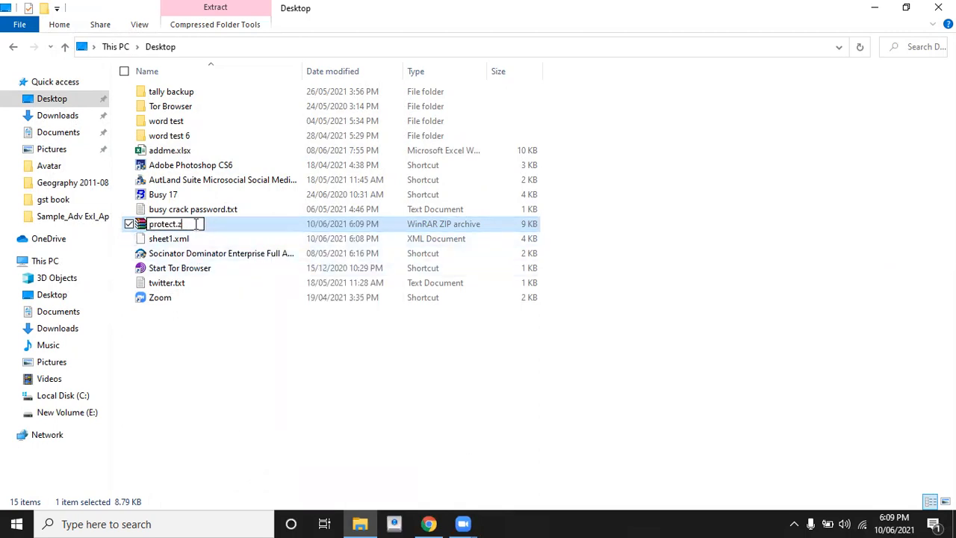
{"action": "type", "text": "xlsx"}
{"action": "key", "text": "Return"}
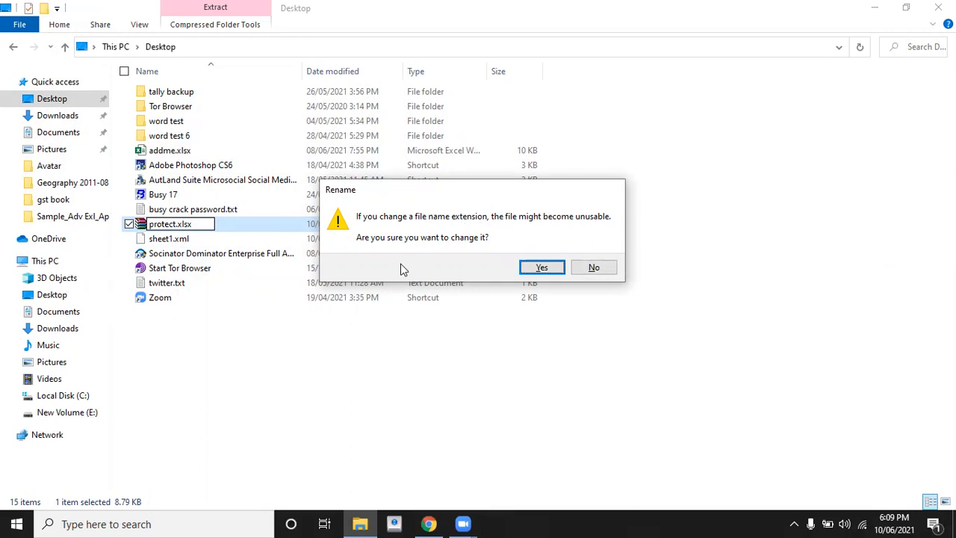
{"action": "left_click", "coordinate": [541, 267]}
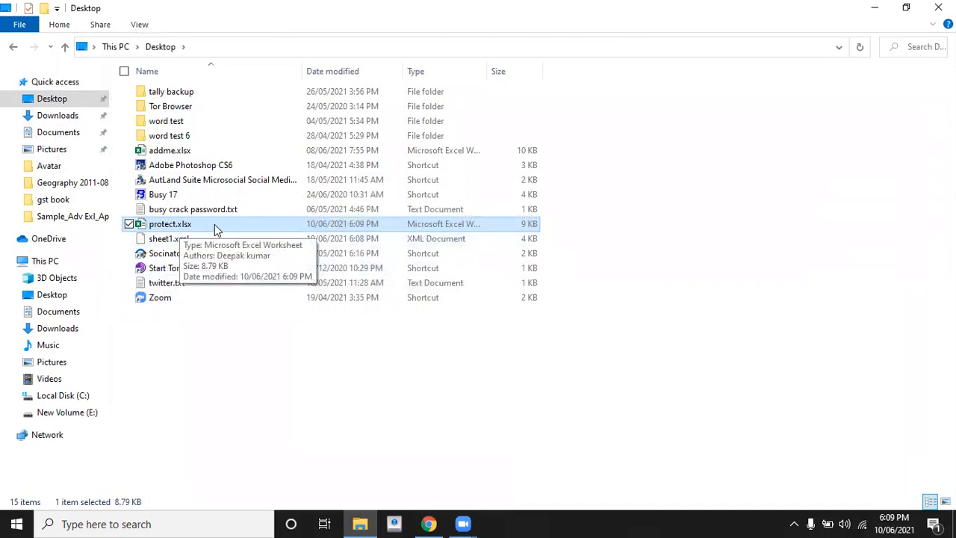
{"action": "double_click", "coordinate": [215, 224]}
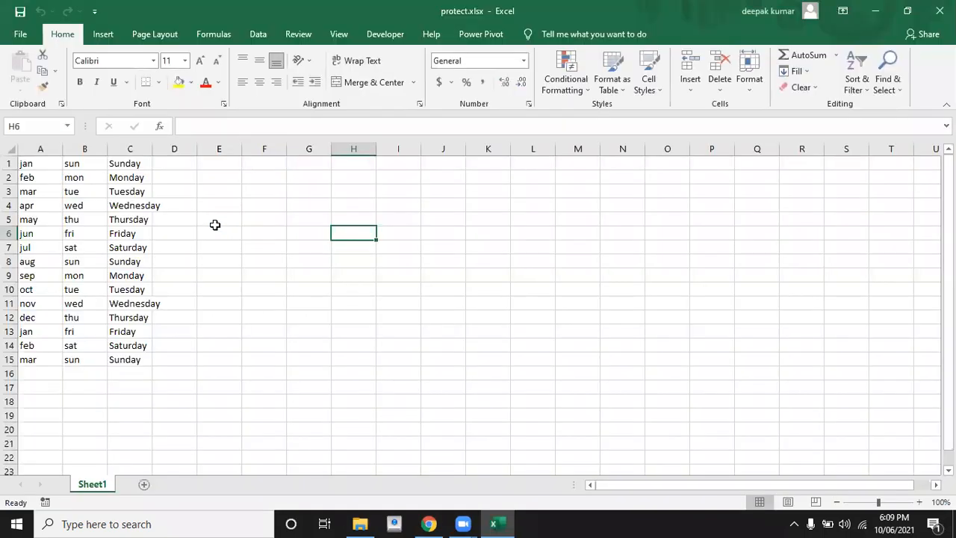
Replace thu with hjgj in cell B5.
{"action": "left_click", "coordinate": [97, 216]}
{"action": "type", "text": "hjgj"}
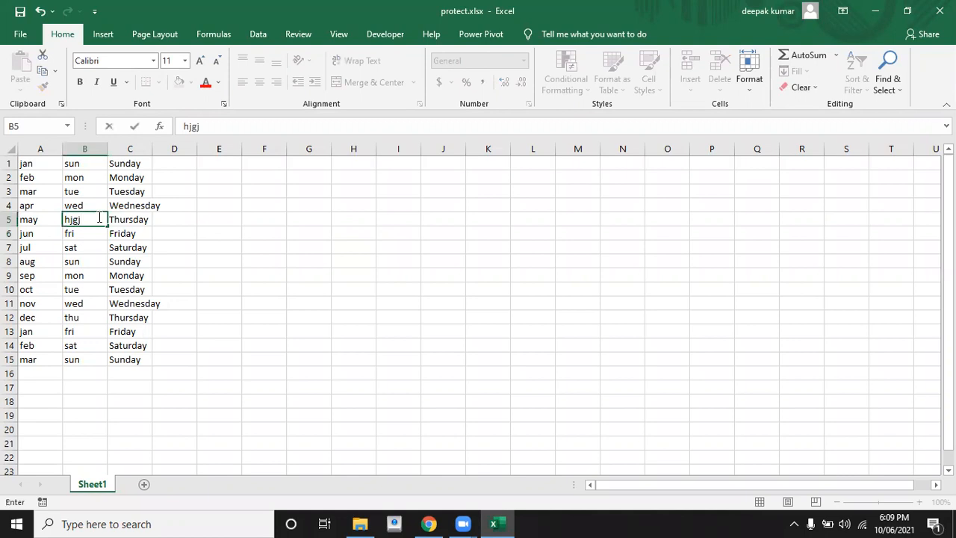
{"action": "left_click", "coordinate": [141, 273]}
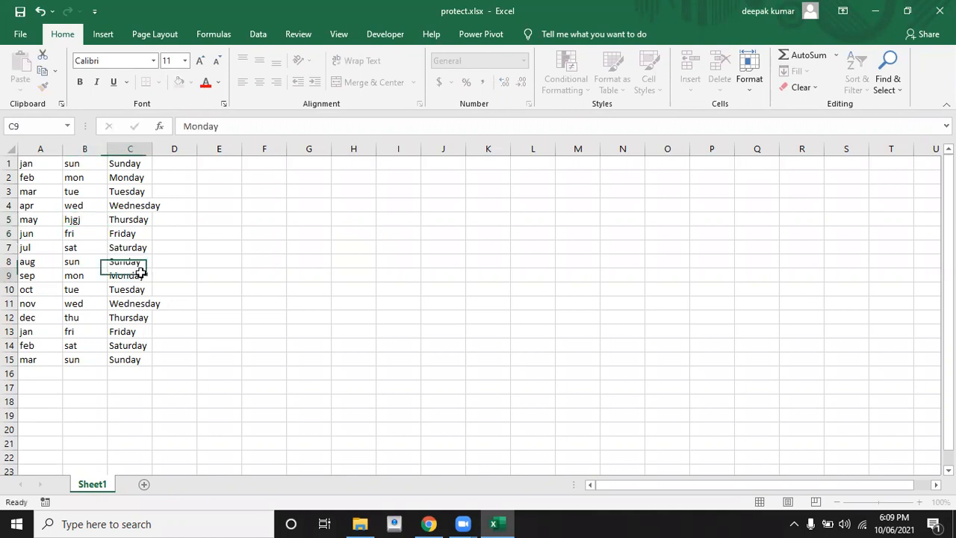
Type yiuyi in C9, cancel it to keep Monday, then select E10.
{"action": "type", "text": "yiuyi"}
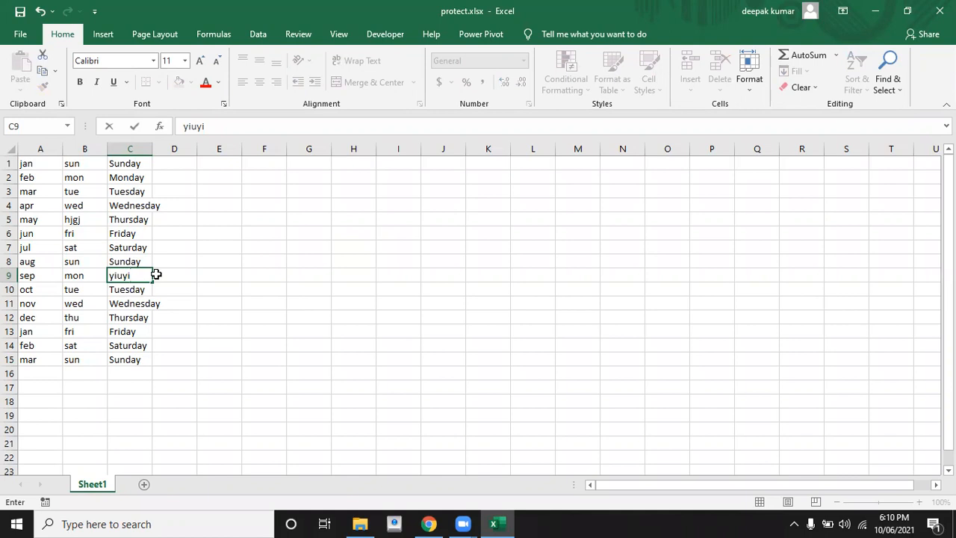
{"action": "key", "text": "Escape"}
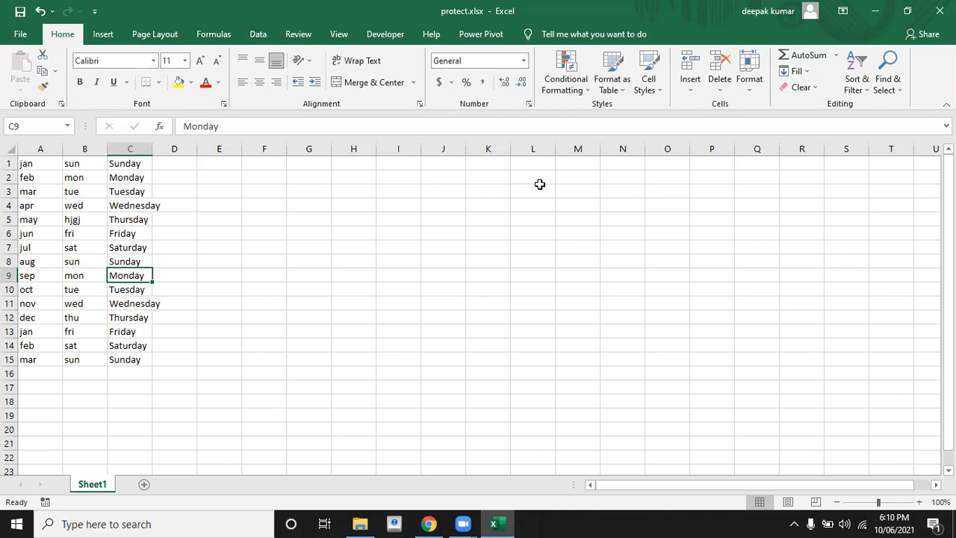
{"action": "left_click", "coordinate": [225, 289]}
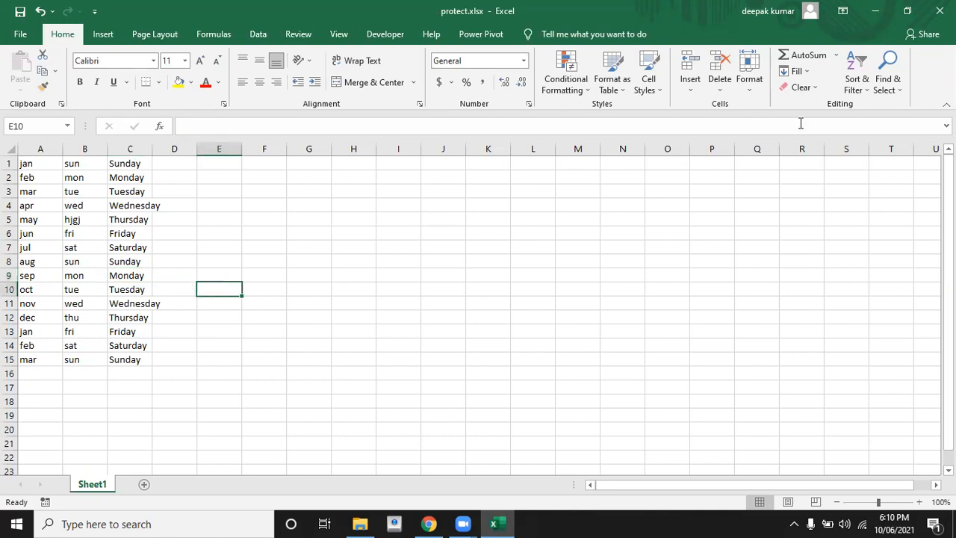
{"action": "left_click", "coordinate": [917, 6]}
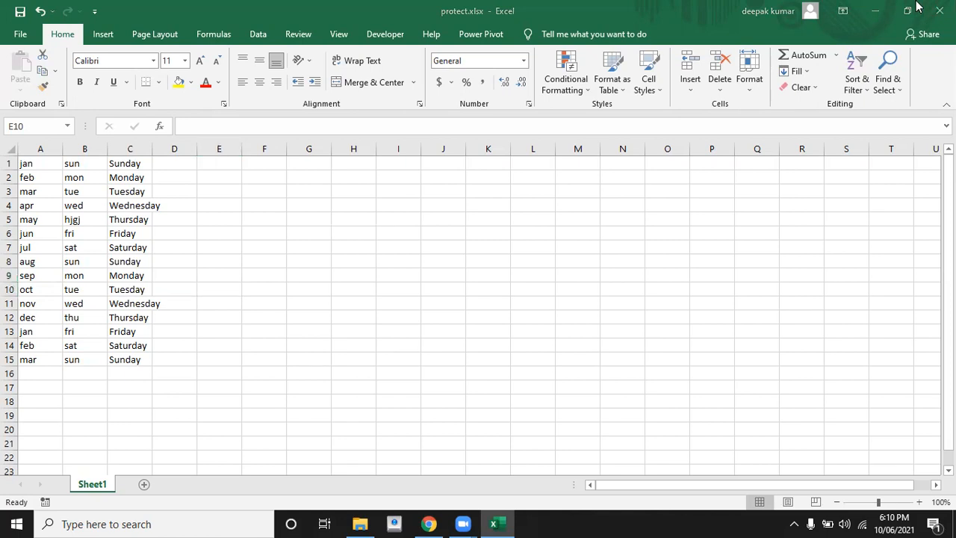